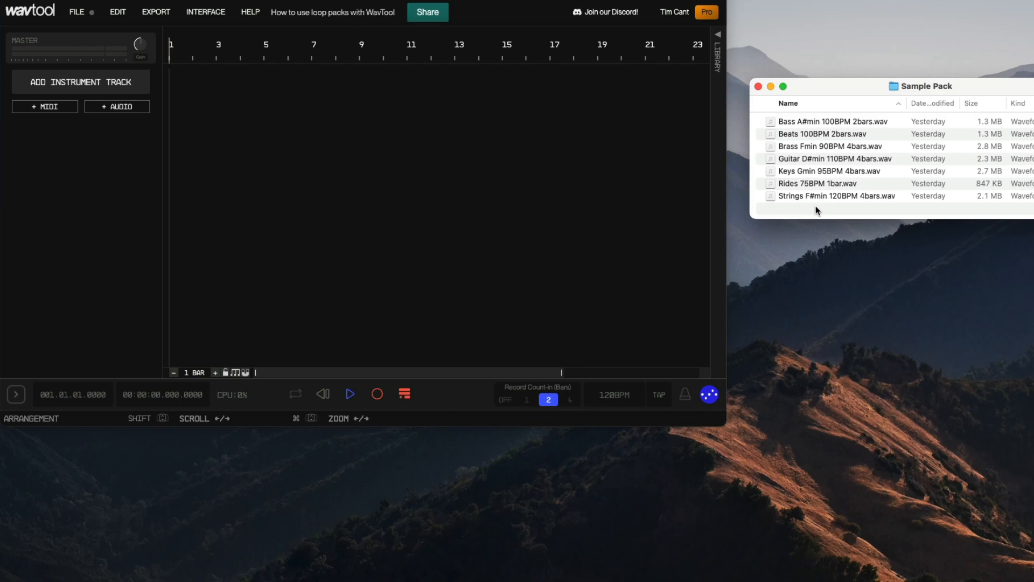
Step: Add Beats 100BPM 2bars.wav from the Sample Pack folder to a new audio track, with the clip starting at bar 1
left_click_drag(814, 135, 246, 87)
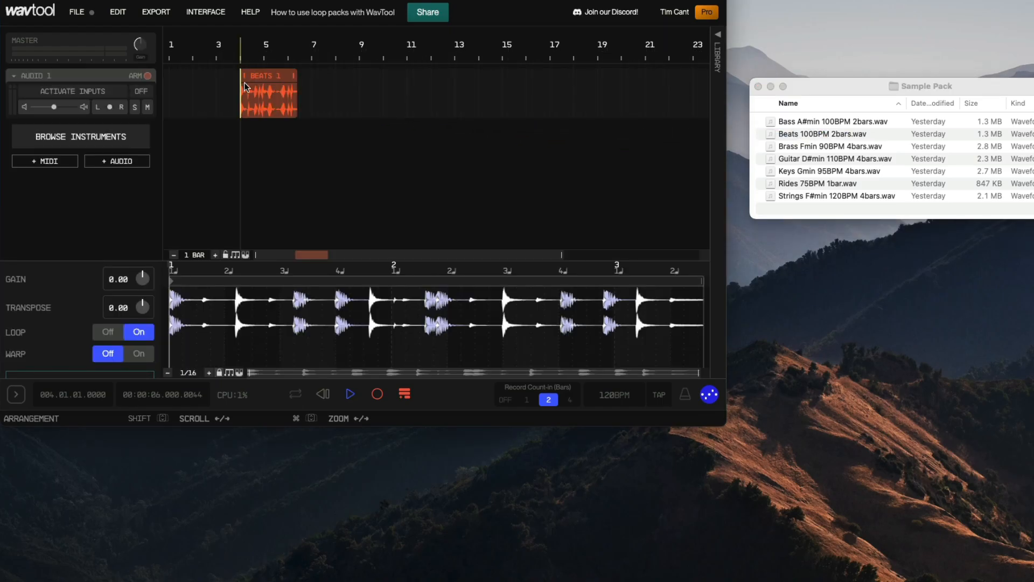
left_click_drag(269, 76, 198, 78)
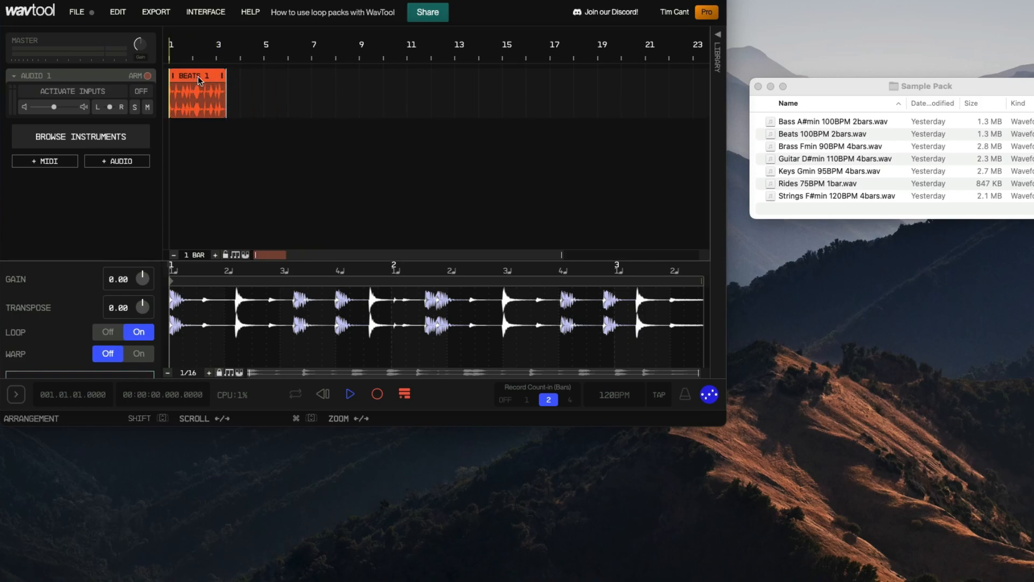
Step: Set the project tempo to 100 BPM and trim the beats clip to end at bar 3
left_click(605, 393)
type("100")
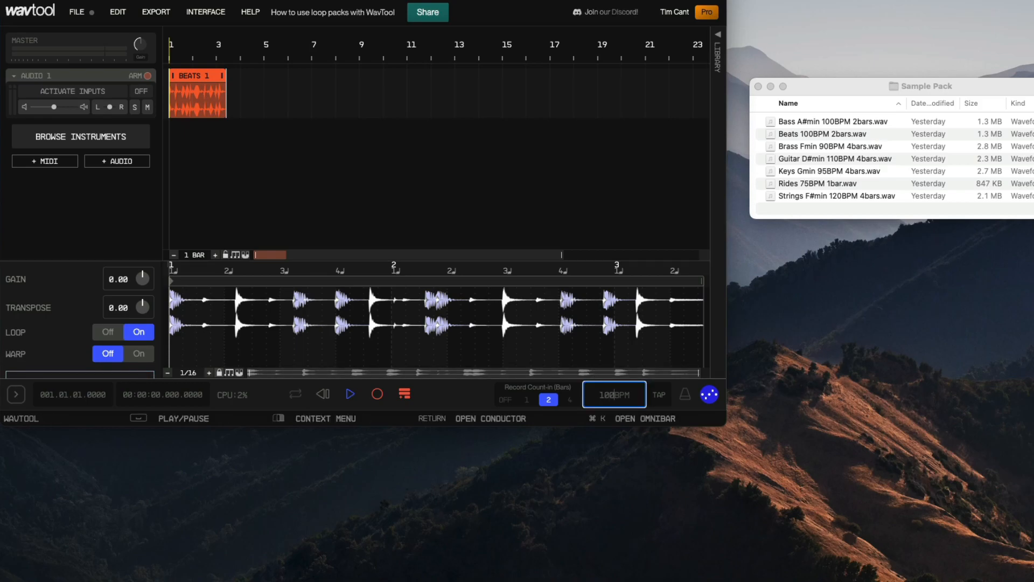
key("Return")
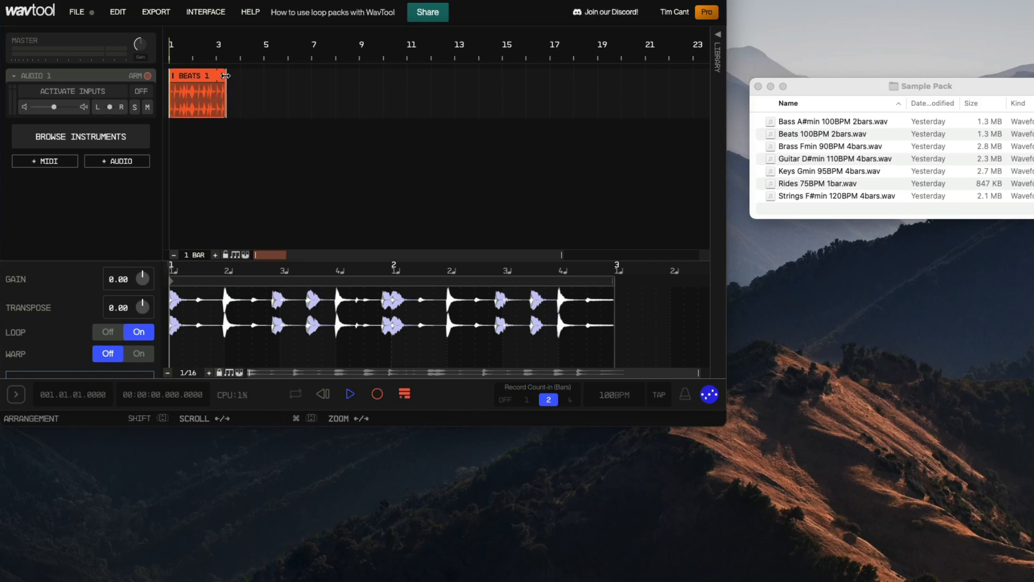
left_click_drag(226, 76, 218, 74)
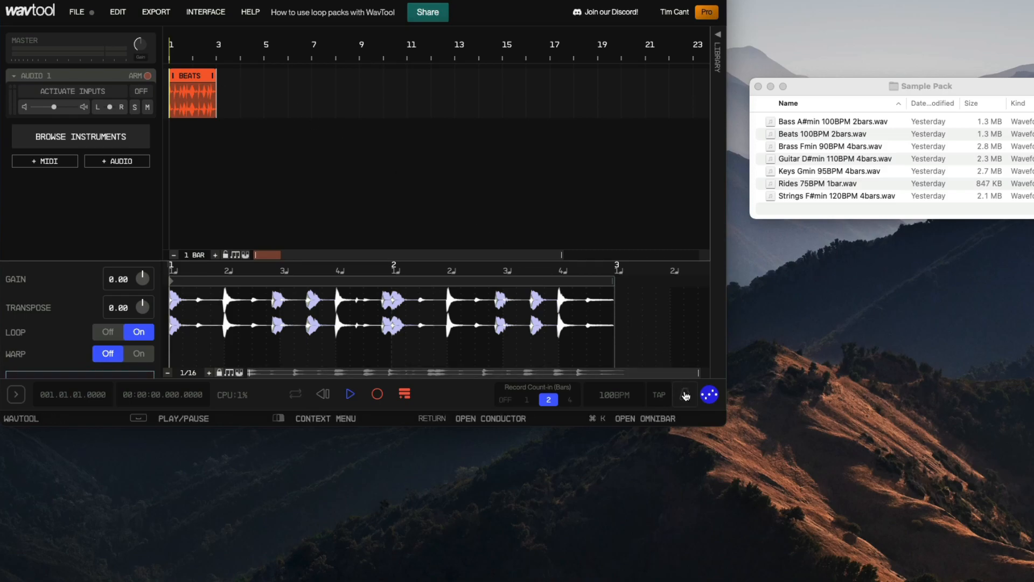
Step: Play the beats clip against the metronome to check its timing, then switch the metronome off
left_click(684, 394)
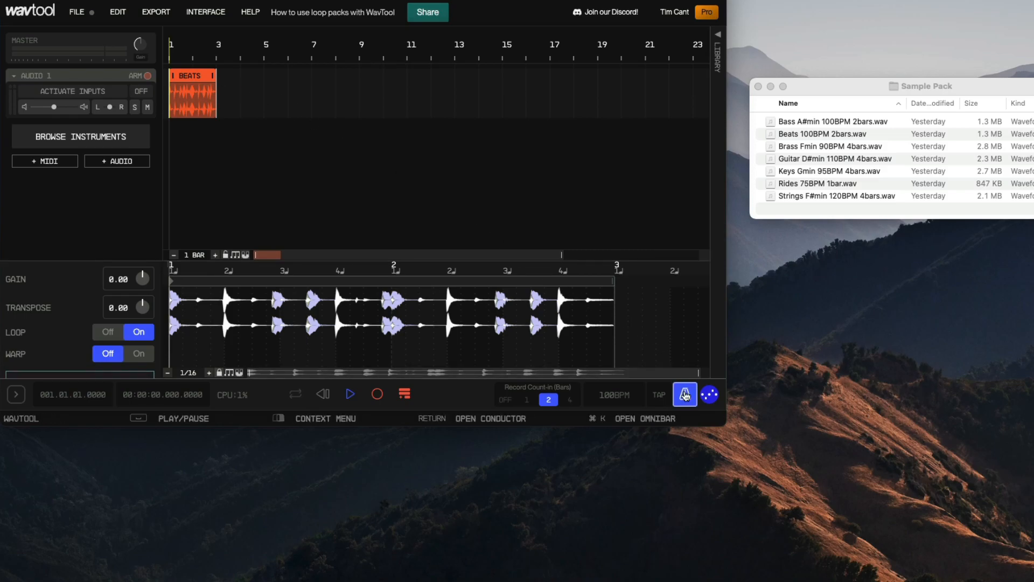
left_click(350, 395)
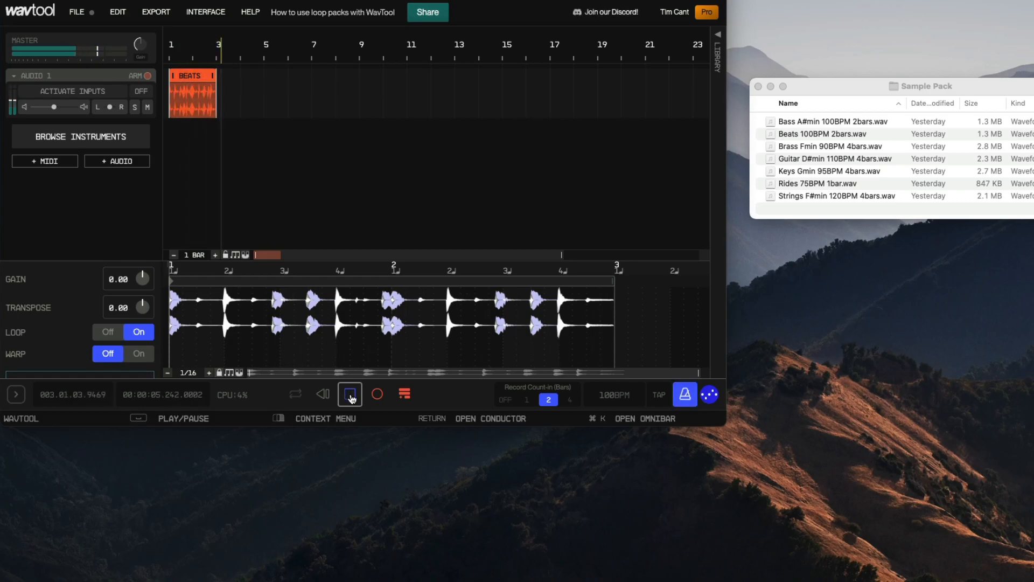
left_click(350, 396)
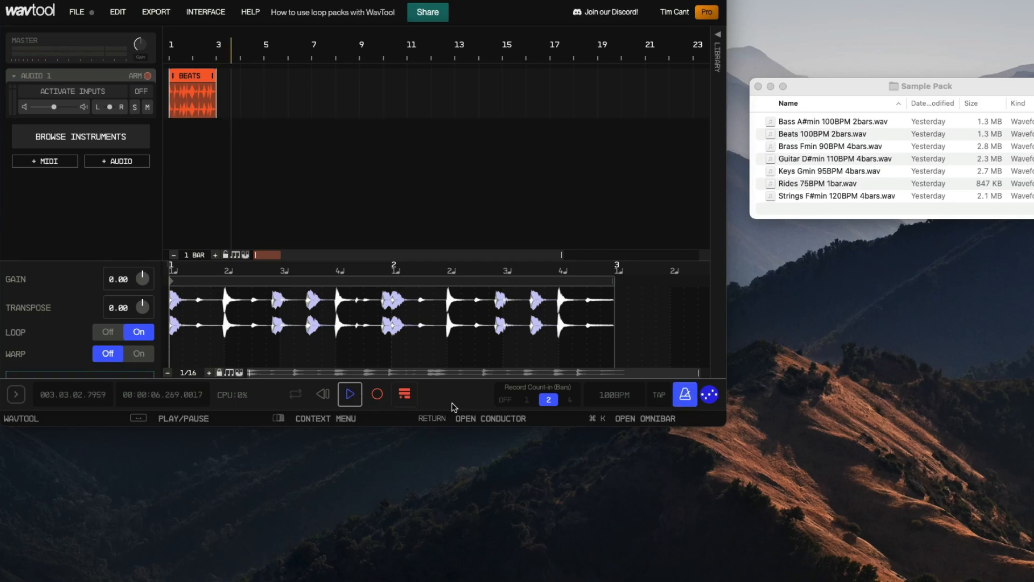
left_click(684, 397)
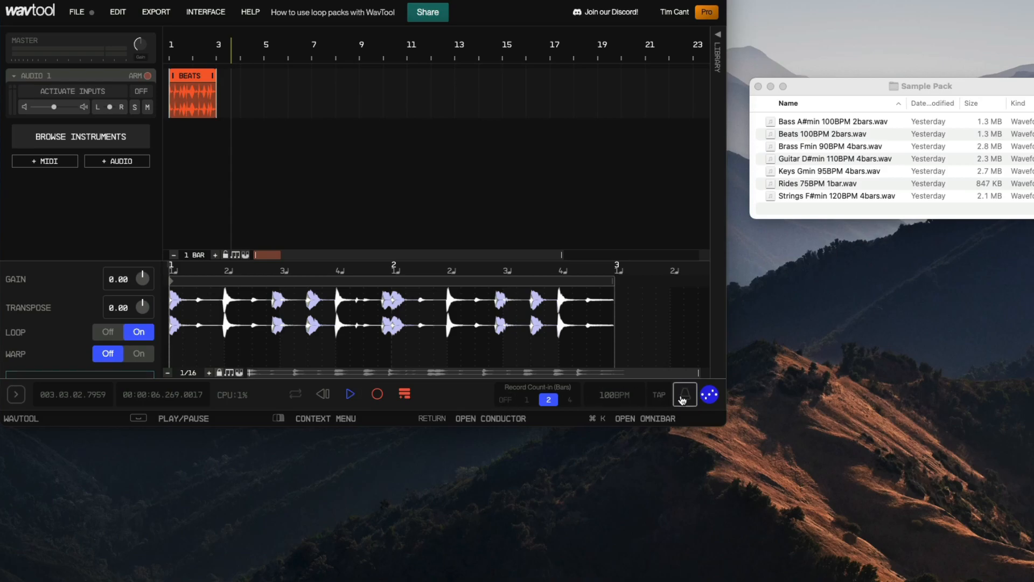
Step: Add Keys Gmin 95BPM 4bars.wav to a new audio track at bar 1 and turn on Warp for the clip
left_click(822, 173)
left_click(832, 172)
left_click_drag(838, 174, 176, 160)
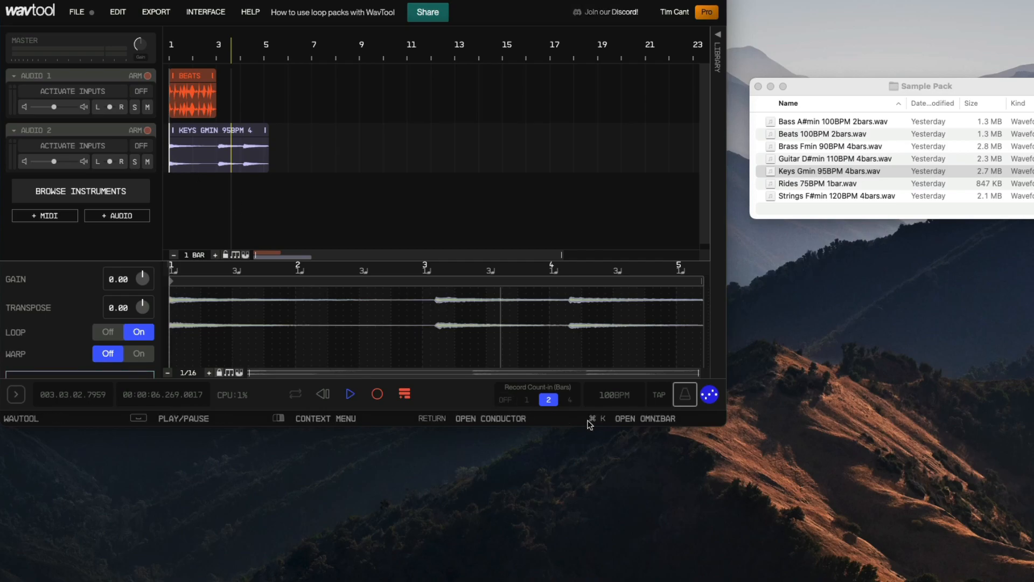
left_click_drag(727, 427, 824, 530)
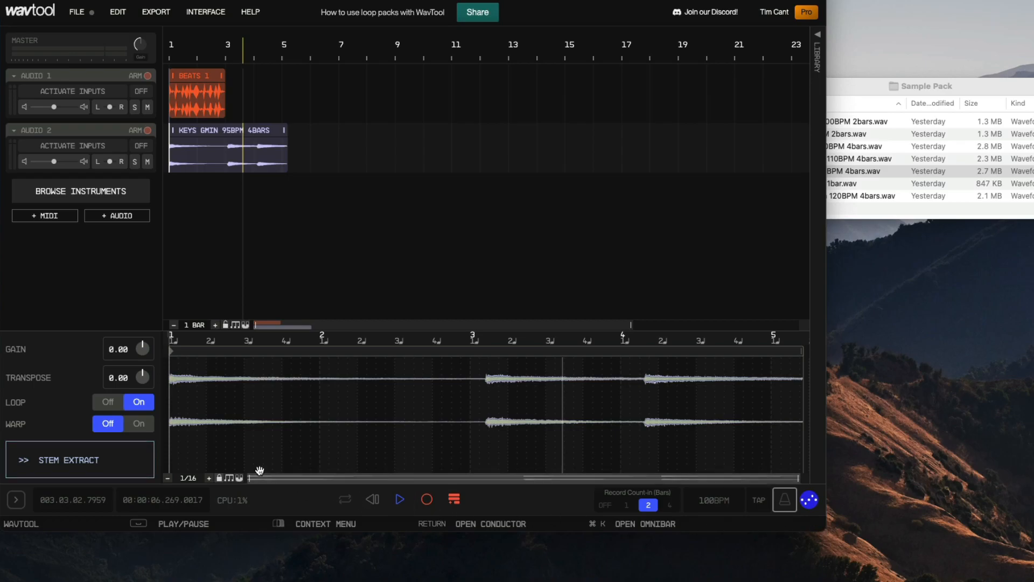
left_click(141, 425)
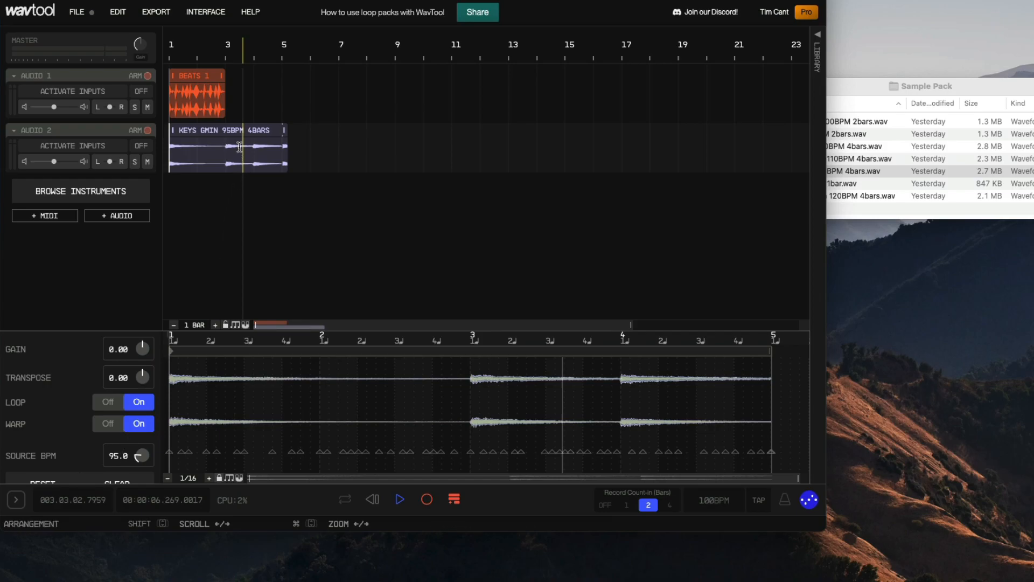
Step: Extend the looped beats clip to bar 5 and trim the keys clip to end at bar 5
left_click_drag(224, 78, 282, 78)
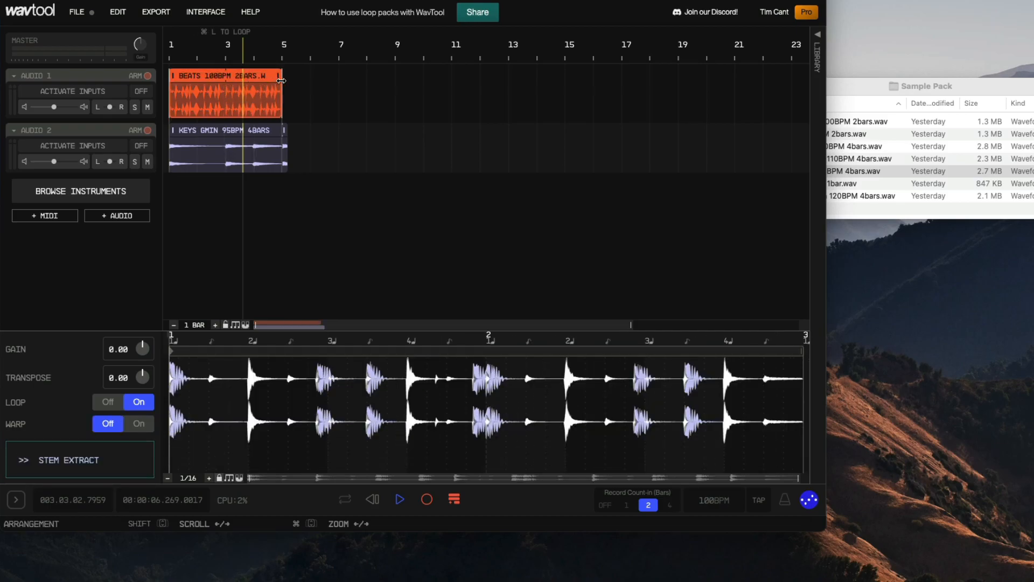
left_click_drag(287, 124, 281, 129)
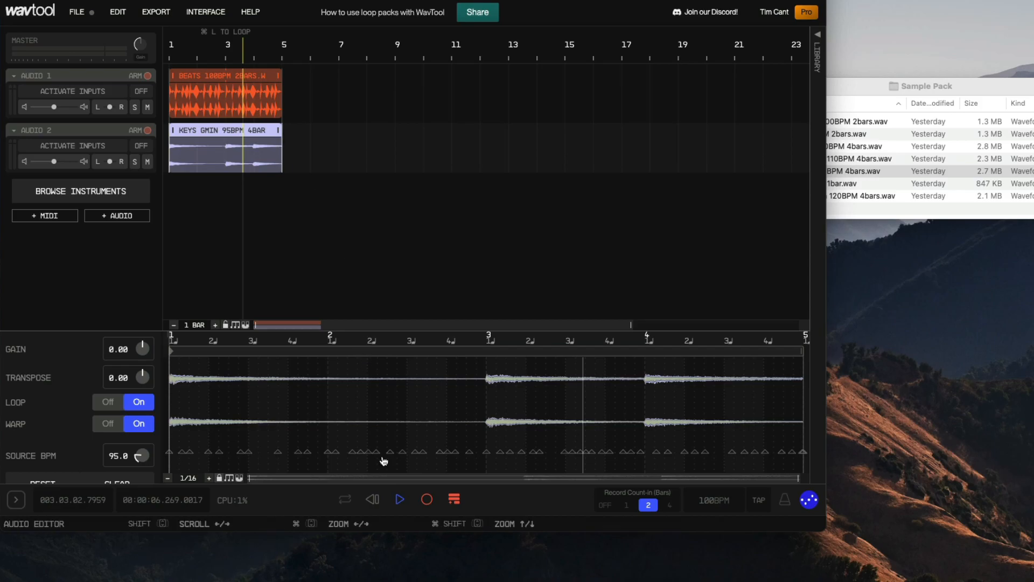
Step: Play the beats and keys clips together from the start of the arrangement, then stop playback
left_click(375, 499)
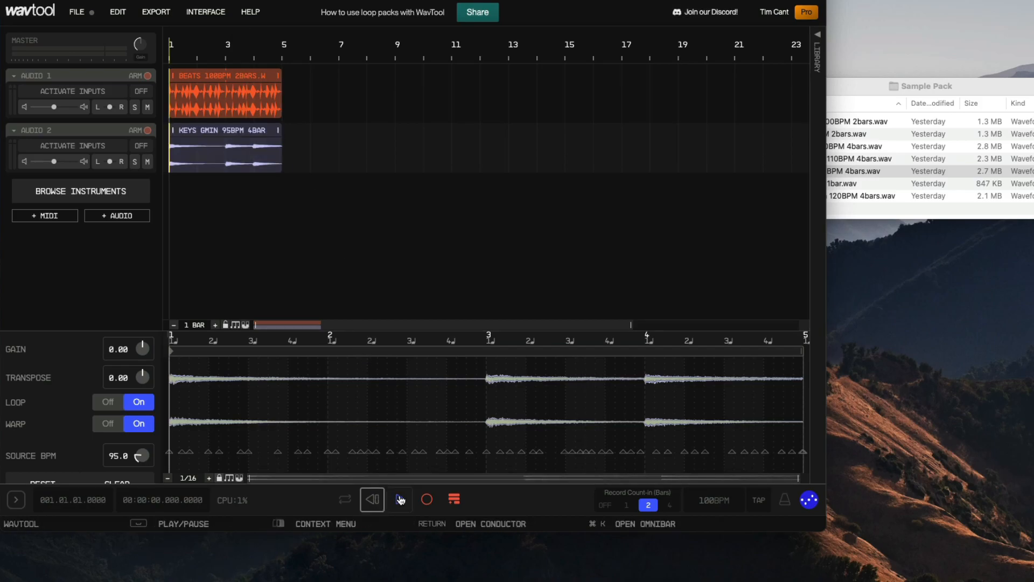
left_click(400, 500)
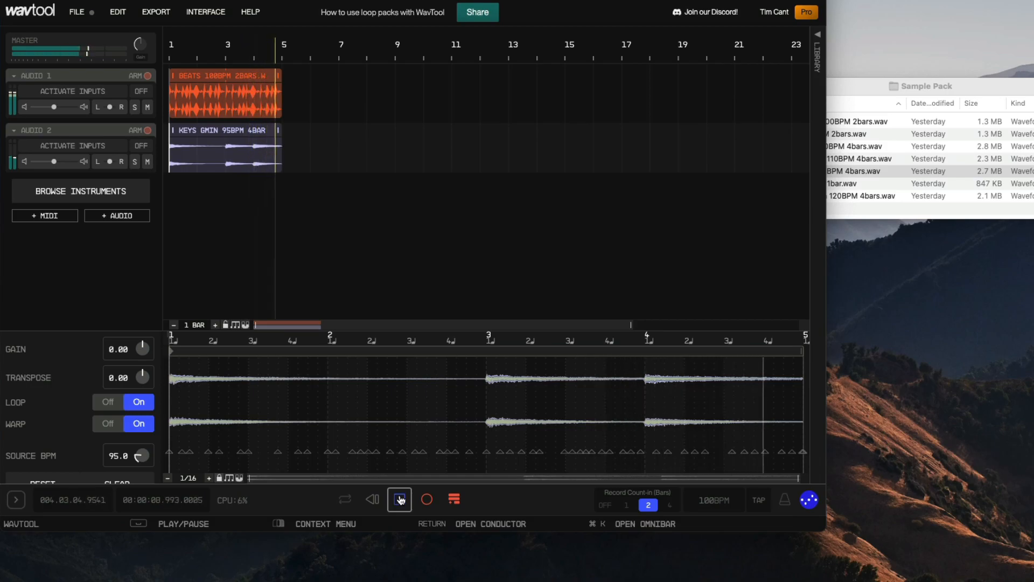
left_click(400, 500)
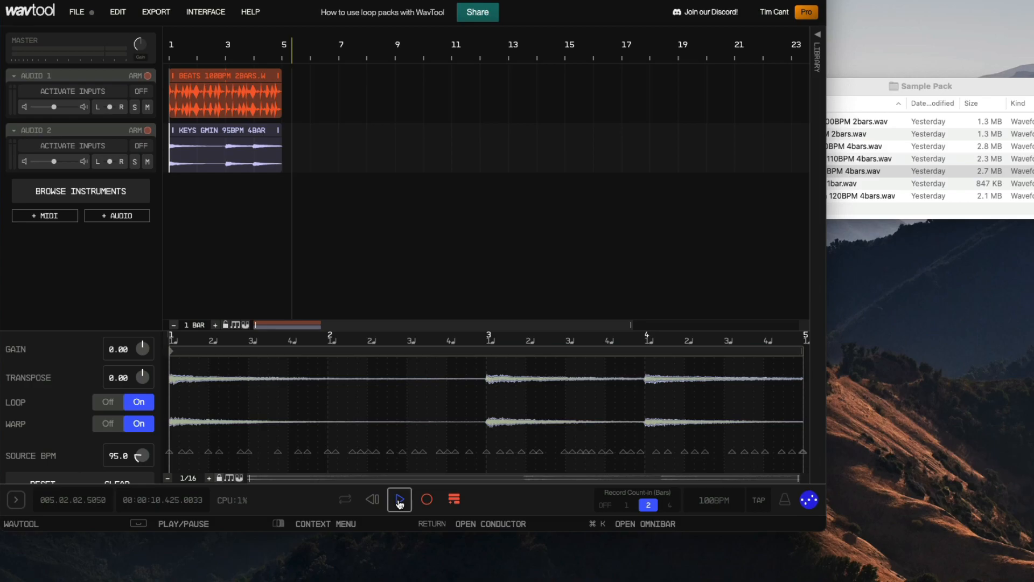
Step: Add Bass A#min 100BPM 2bars.wav to a new audio track at bar 1 and turn on Warp for the clip
left_click(850, 87)
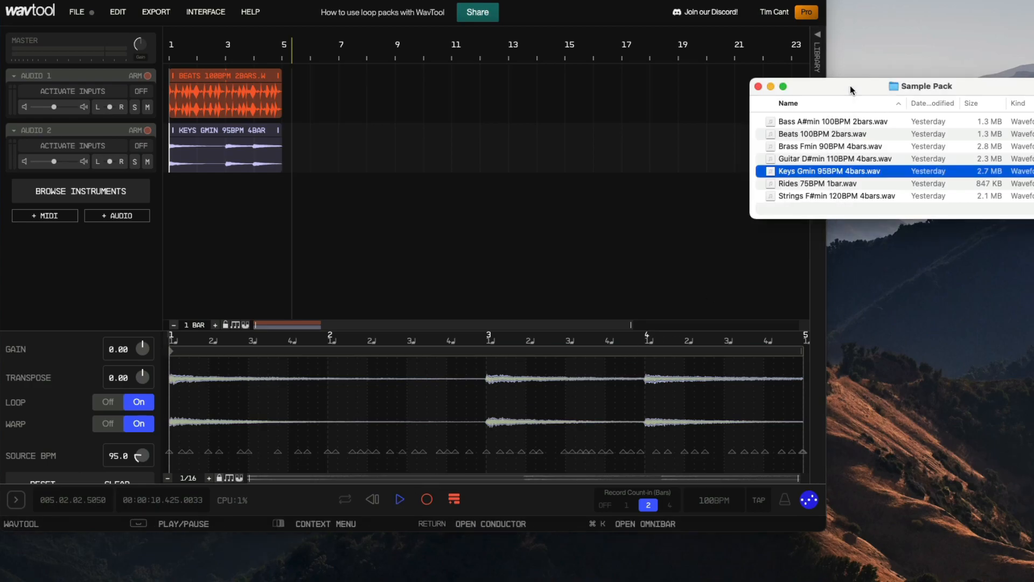
left_click_drag(816, 122, 176, 214)
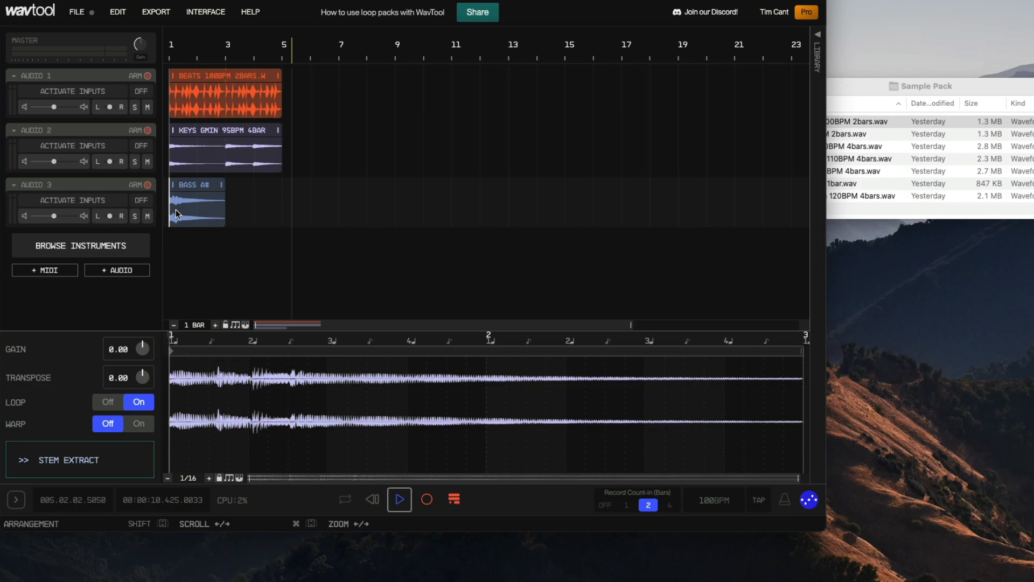
left_click(143, 424)
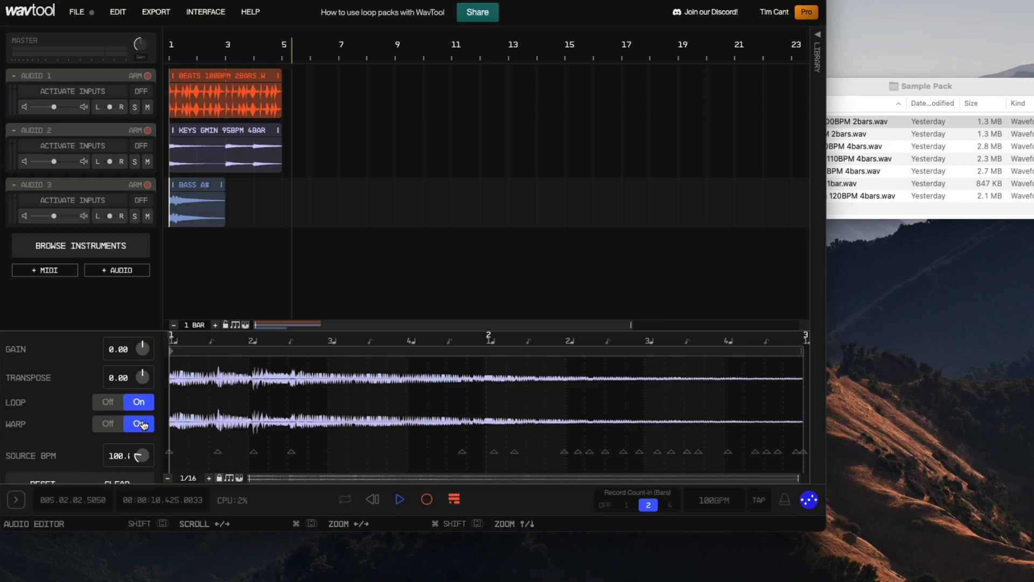
Step: Transpose the bass clip by -3 semitones and extend its loop to bar 5
left_click_drag(142, 377, 142, 381)
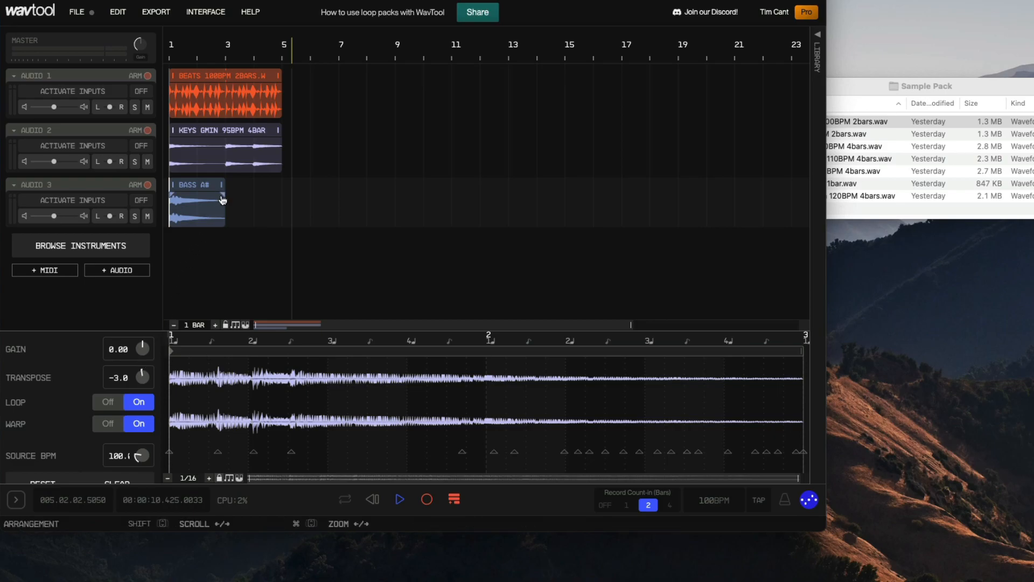
left_click_drag(222, 184, 277, 185)
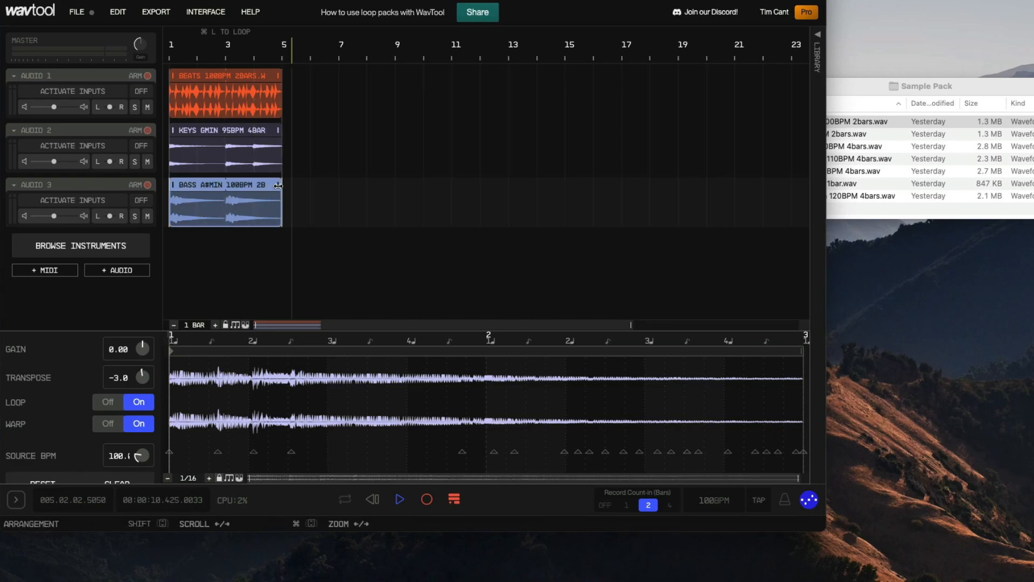
Step: Play the beats, keys and bass clips together from the start, then stop playback
left_click(372, 501)
left_click(399, 501)
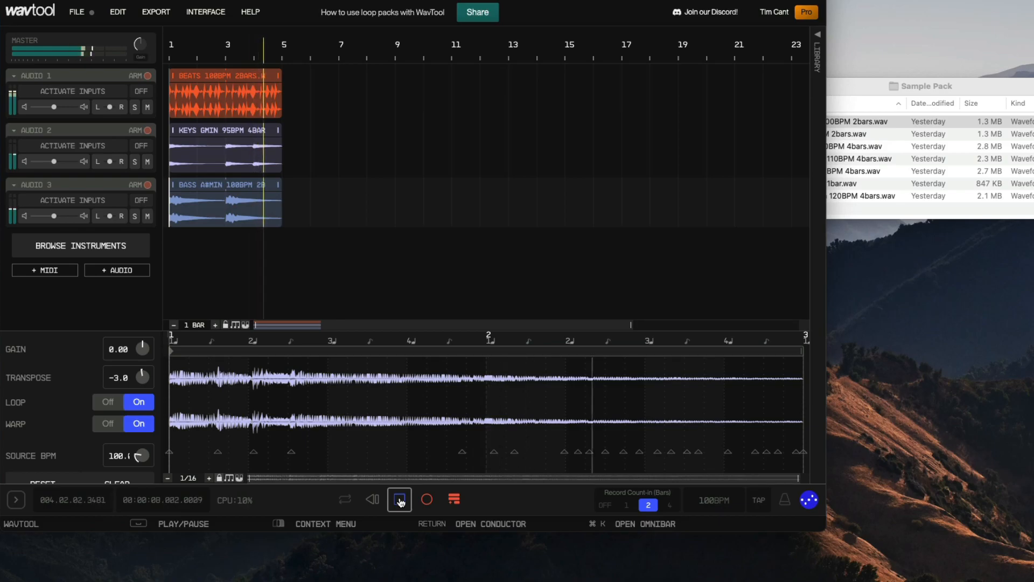
left_click(400, 500)
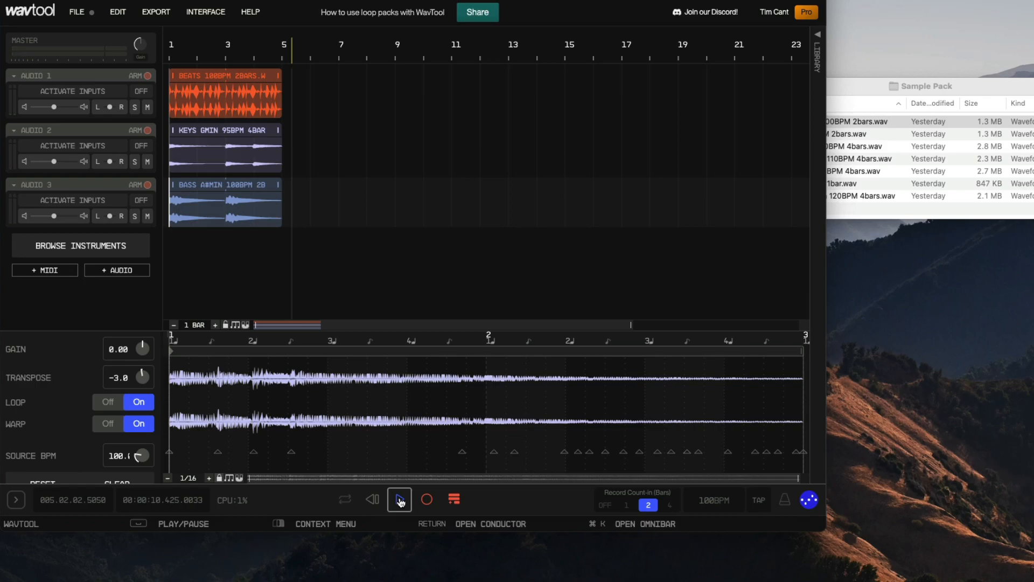
Step: Activate looping over the bass clip's range, bars 1 to 5, and play the looped section from the start
left_click(225, 187)
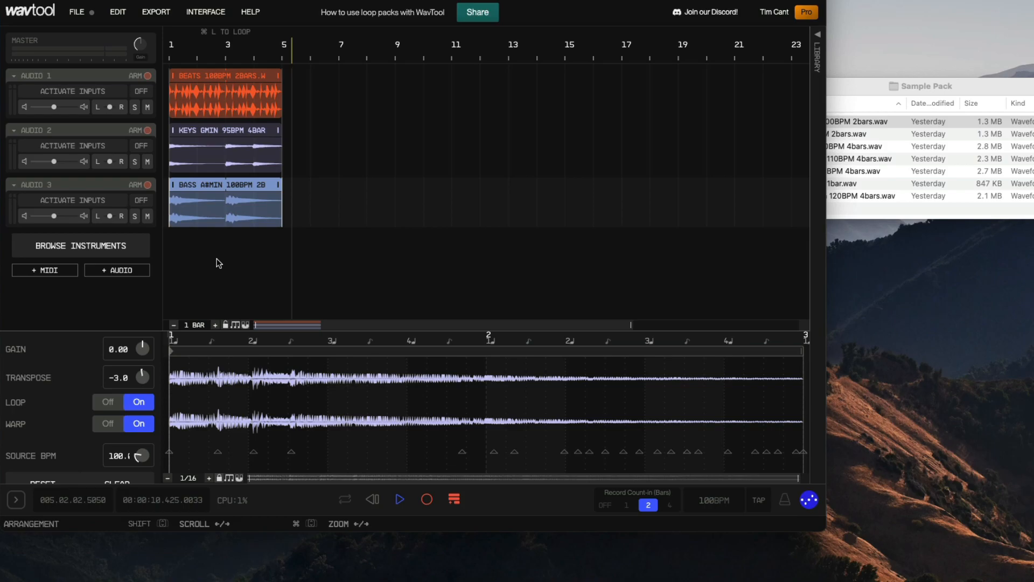
key("super+l")
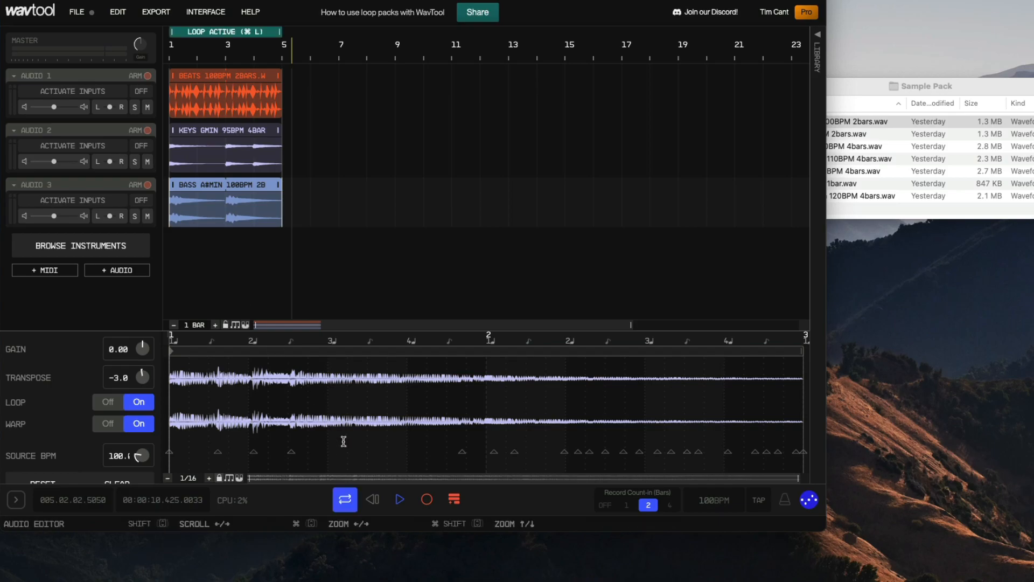
left_click(372, 499)
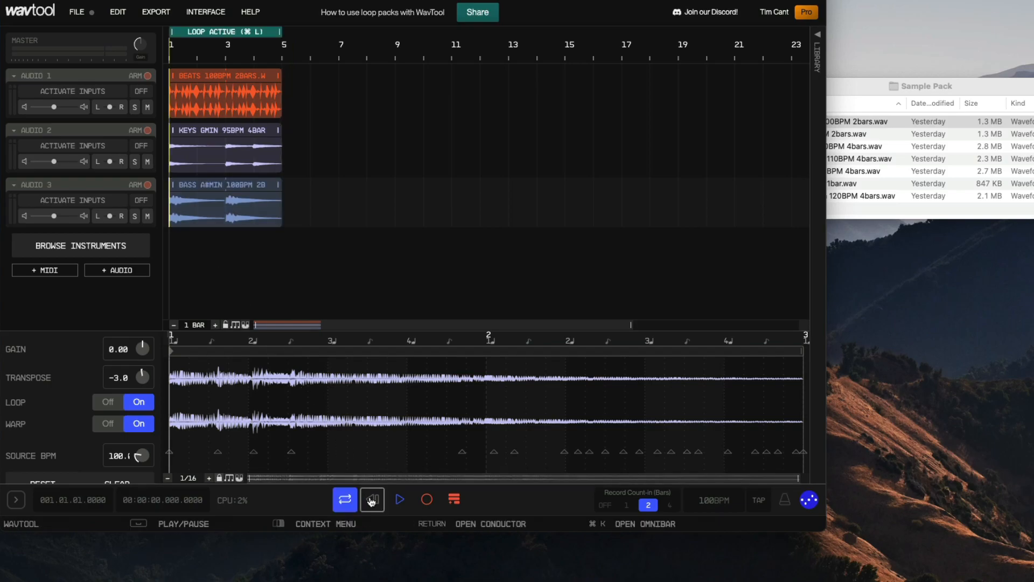
left_click(401, 501)
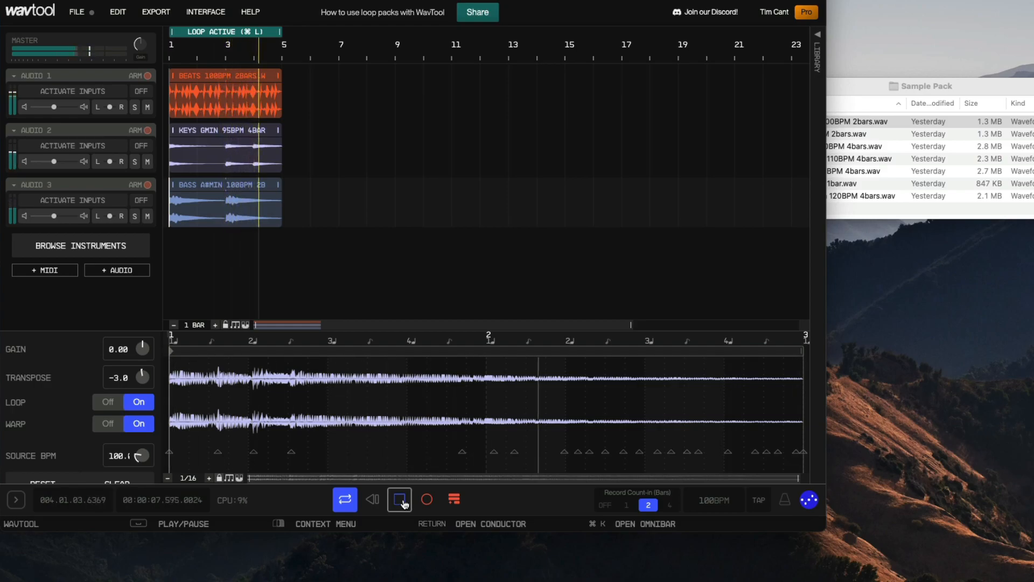
left_click(404, 503)
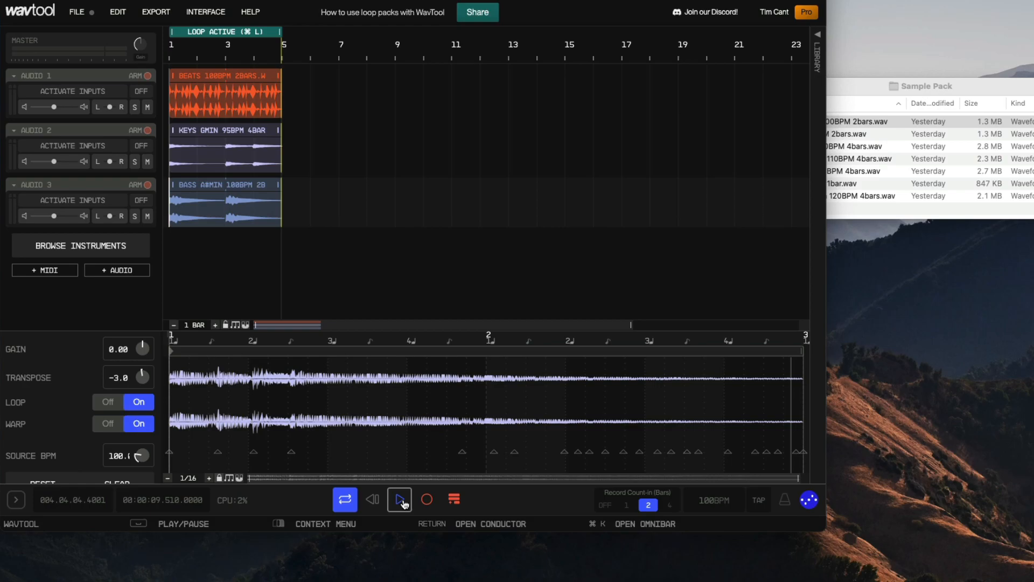
Step: Add Brass Fmin 90BPM 4bars.wav from the Sample Pack folder to a new audio track at bar 1
left_click(851, 85)
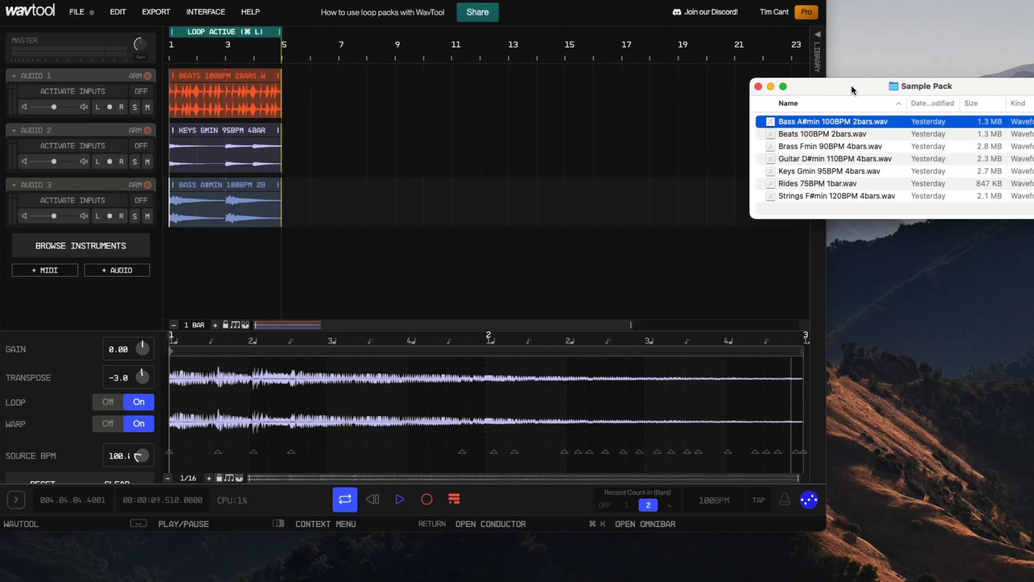
left_click(810, 150)
left_click_drag(825, 150, 176, 269)
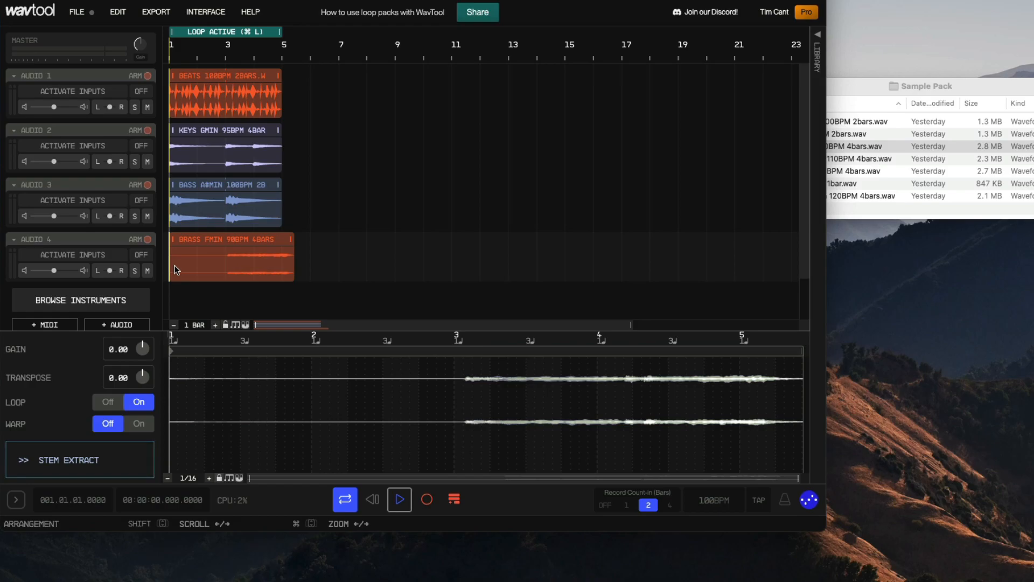
Step: Warp the brass clip with a transpose of 2.00 and trim it to end at bar 5
left_click(137, 424)
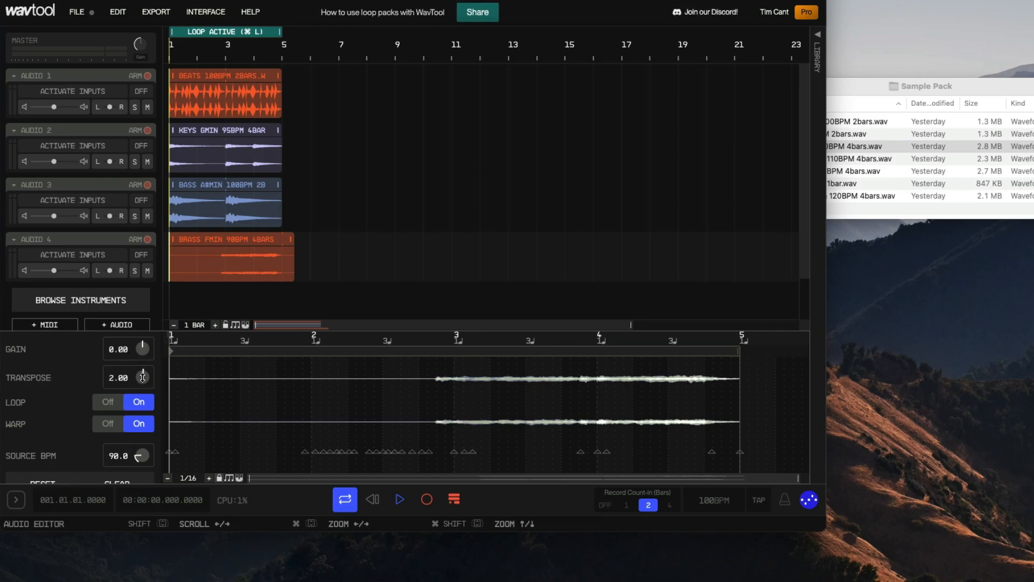
left_click_drag(292, 237, 282, 238)
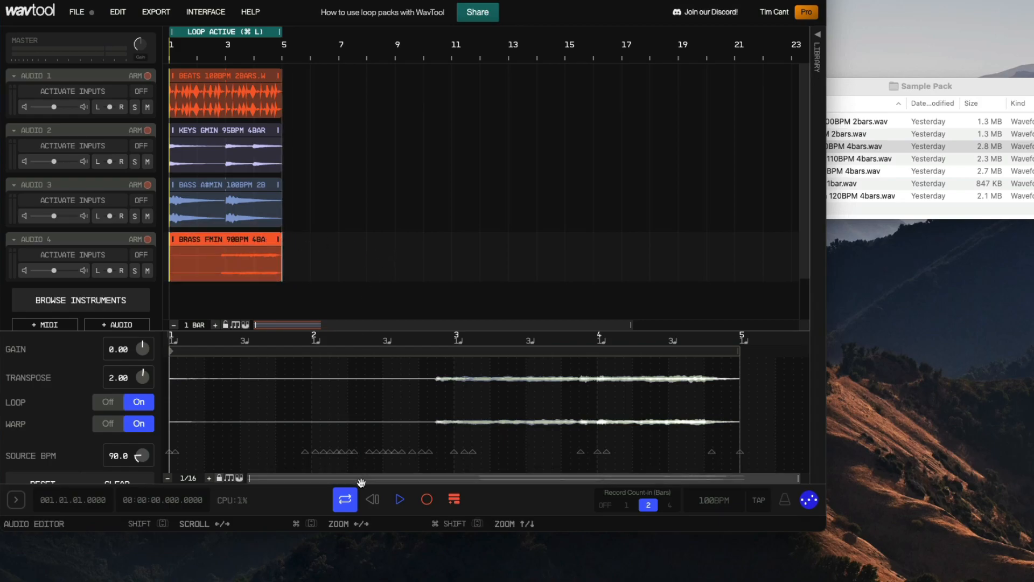
Step: Play the looped section with the brass clip included, then stop playback
left_click(399, 500)
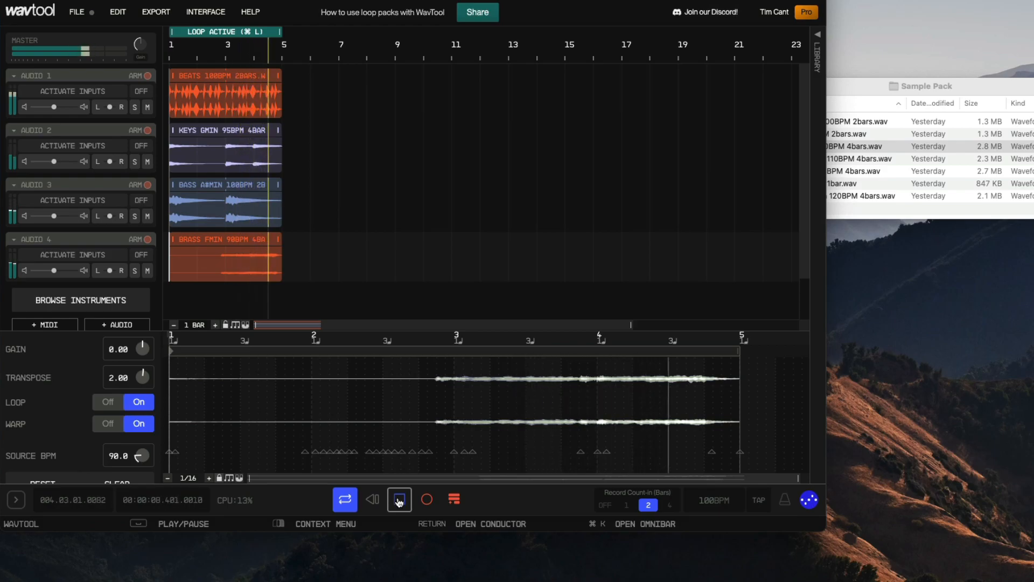
left_click(399, 500)
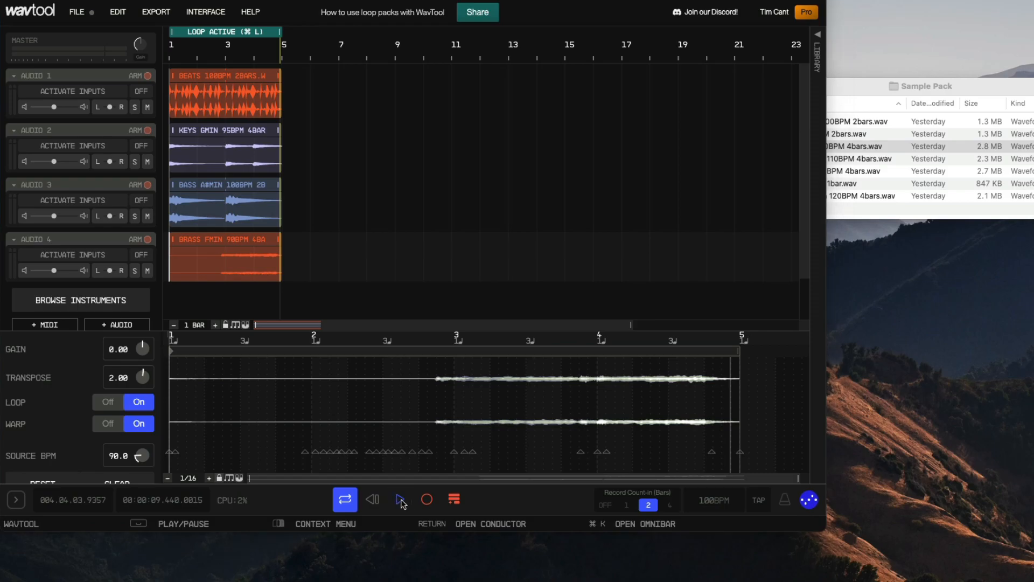
Step: Add Guitar D#min 110BPM 4bars.wav from the Sample Pack folder to a new audio track at bar 1
left_click(847, 87)
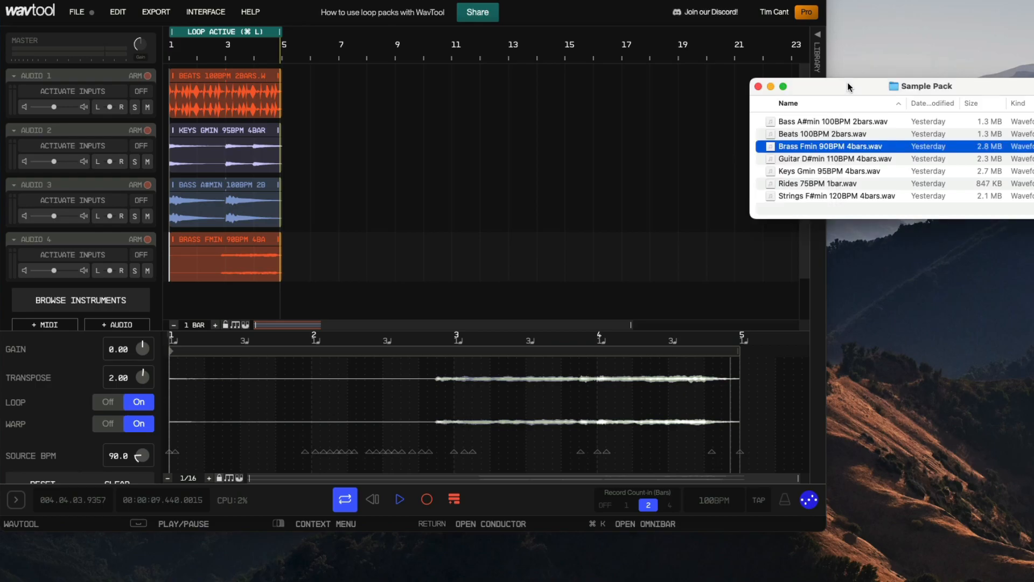
left_click(851, 159)
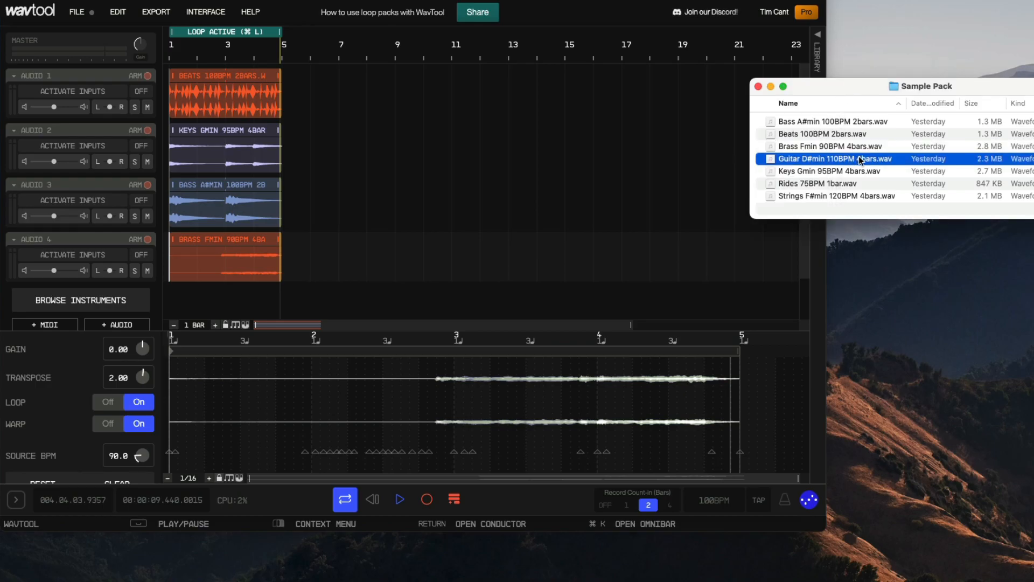
left_click_drag(861, 160, 177, 308)
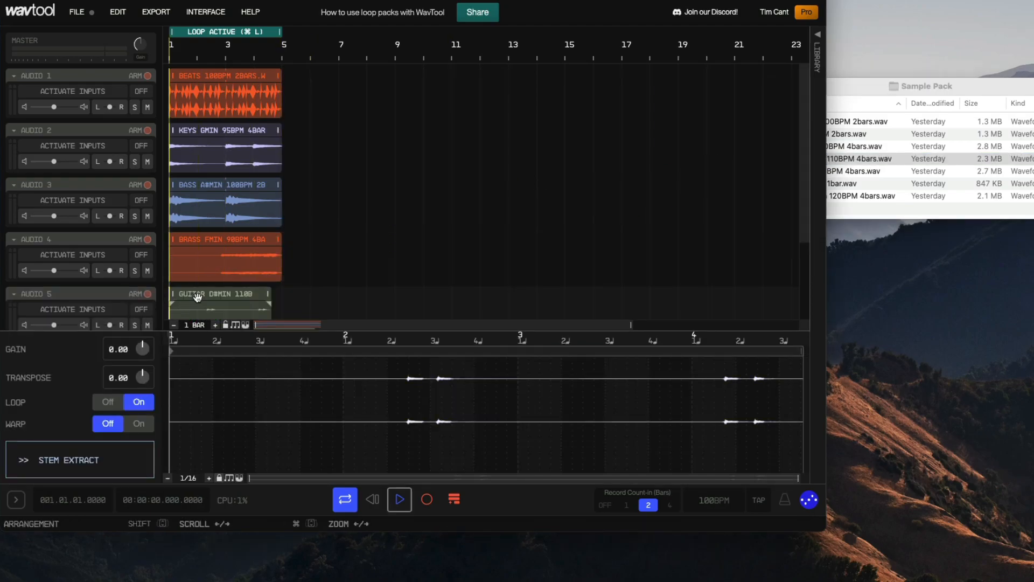
scroll(202, 299, "down", 2)
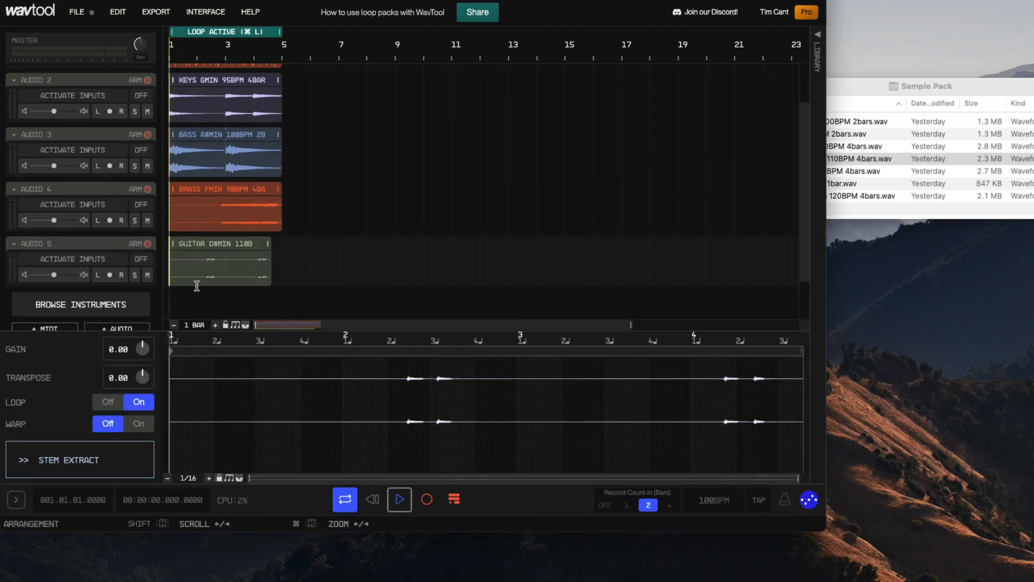
Step: Warp the guitar clip with a transpose of 4.00 and extend it to end at bar 5
left_click(138, 424)
left_click_drag(141, 376, 142, 369)
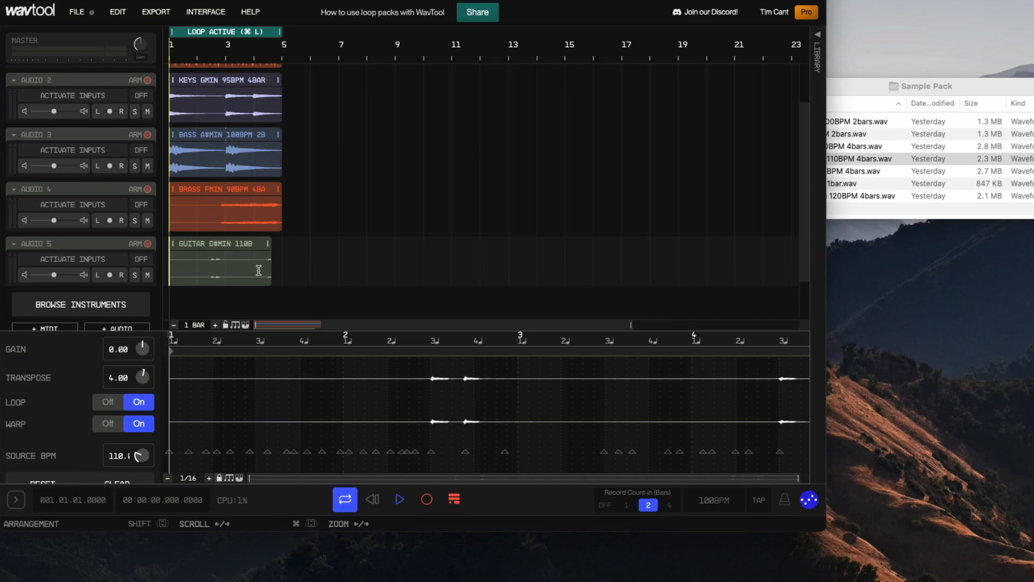
left_click_drag(268, 245, 276, 246)
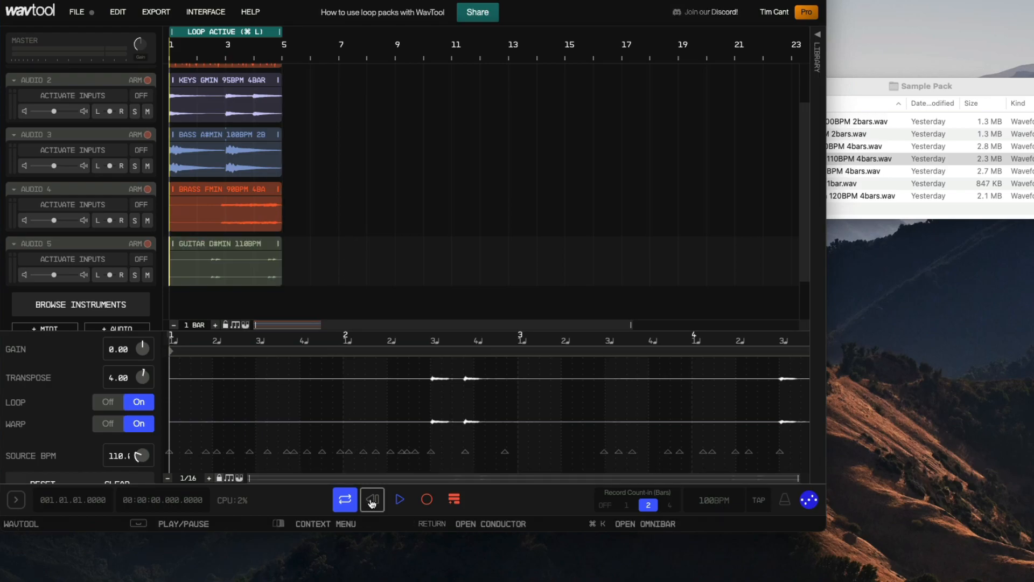
Step: Audition the looped section with the guitar, raise the guitar track's volume slightly, and replay from the start
left_click(400, 500)
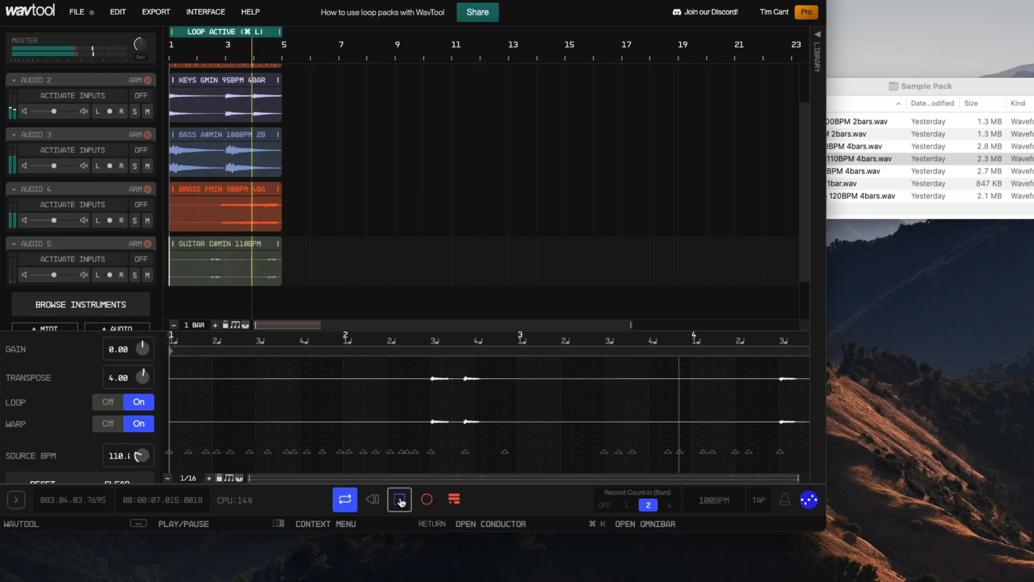
left_click(400, 501)
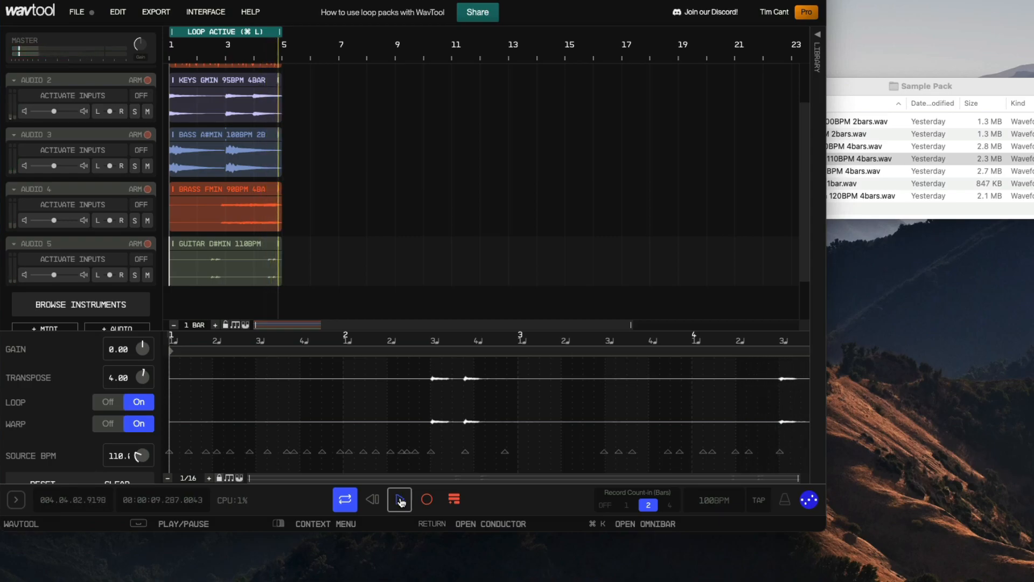
mouse_move(53, 275)
left_click_drag(52, 274, 55, 275)
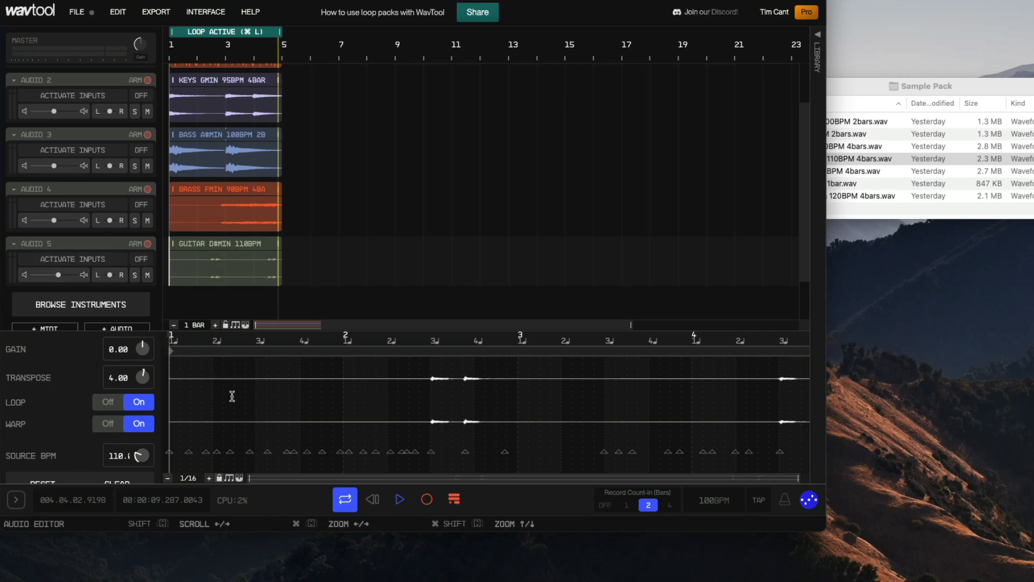
left_click(372, 498)
left_click(399, 499)
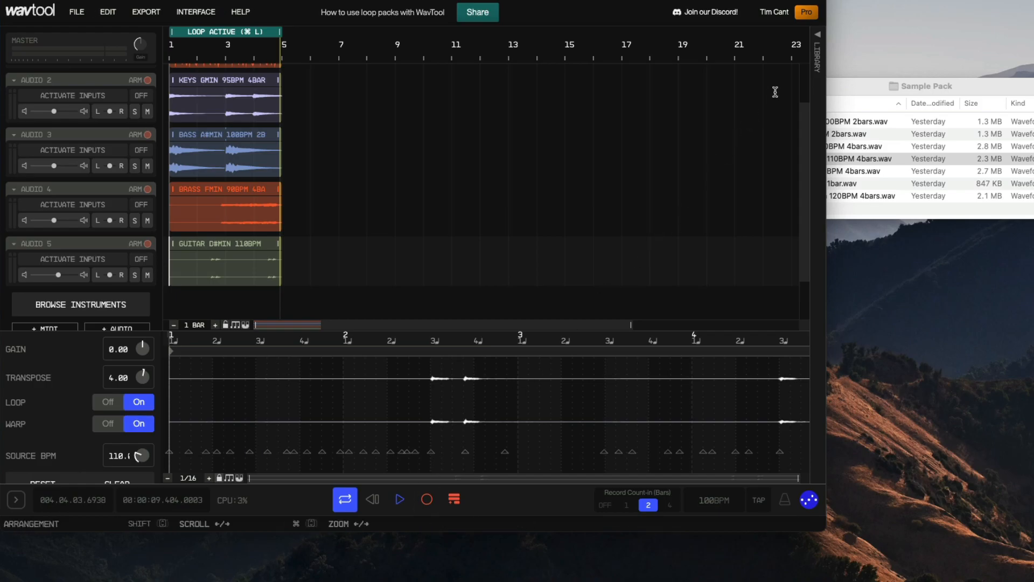
Step: Add the WavTool Tempo Delay device to the guitar track and set its Mix to about the halfway point
left_click(818, 39)
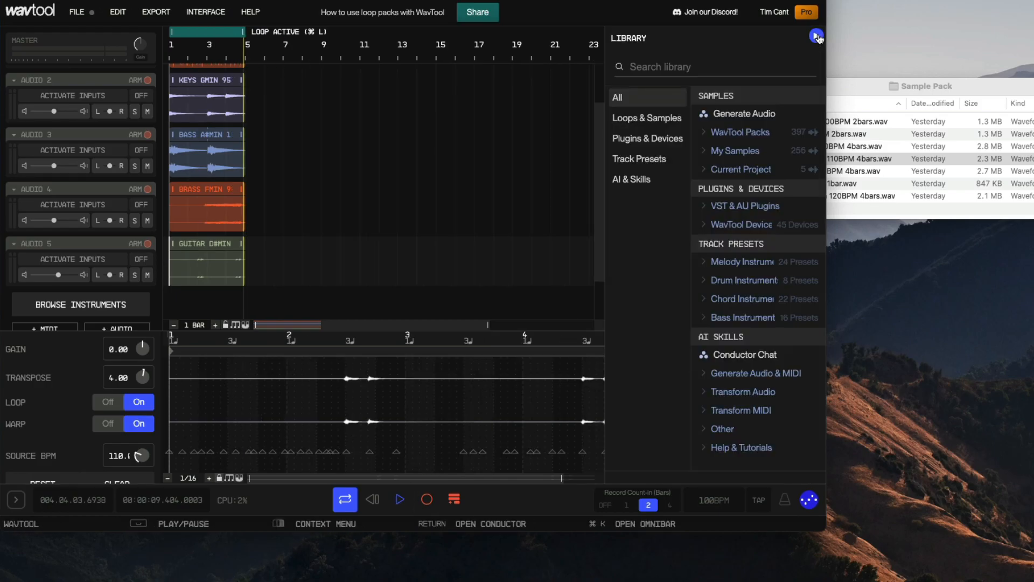
left_click(662, 140)
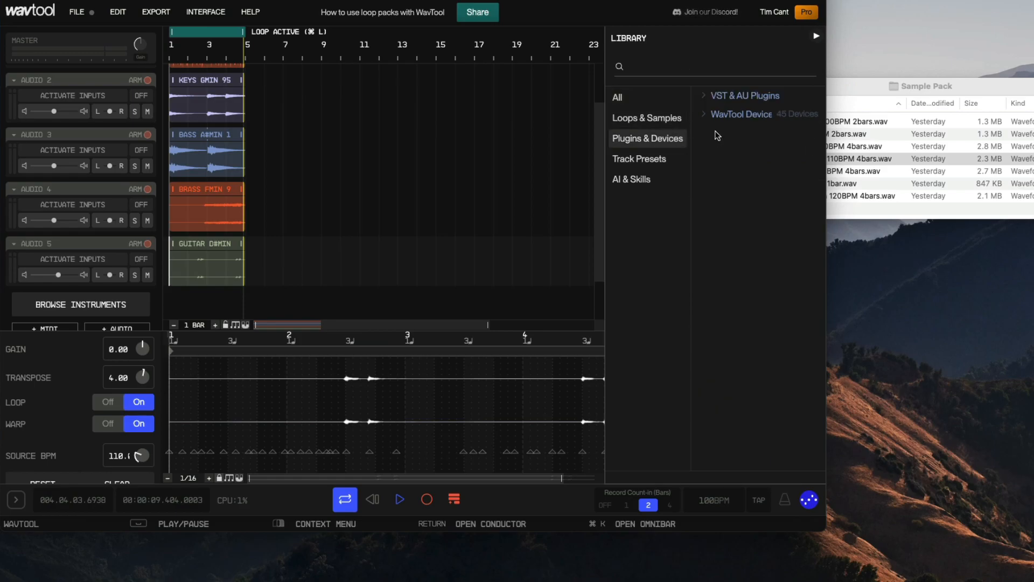
left_click(746, 115)
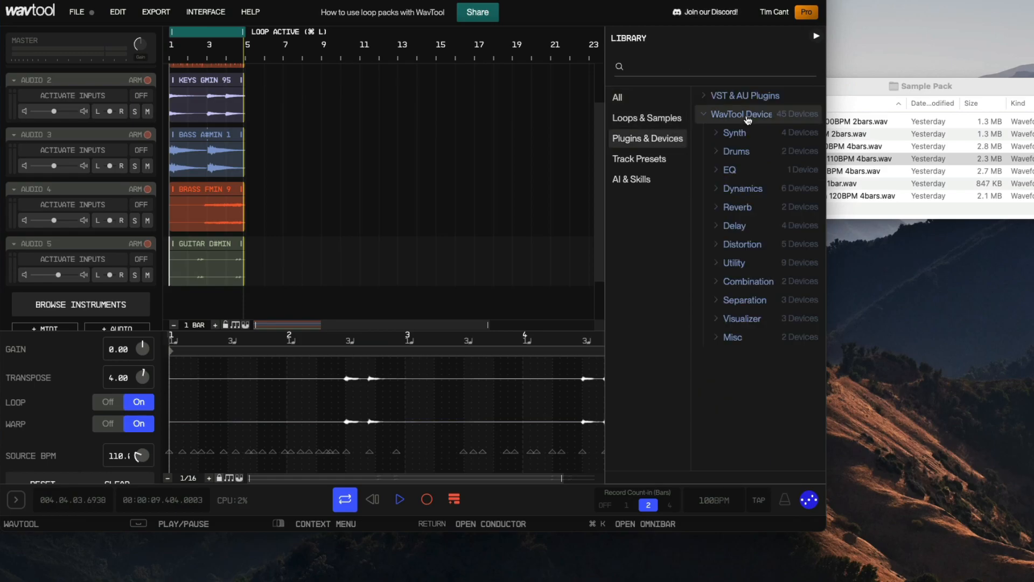
left_click(754, 225)
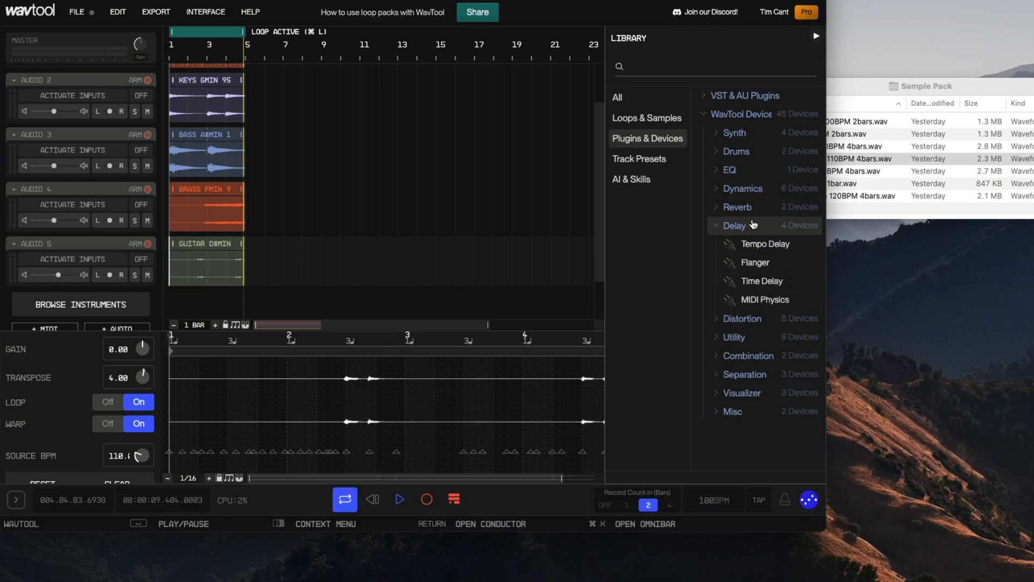
left_click_drag(774, 247, 211, 267)
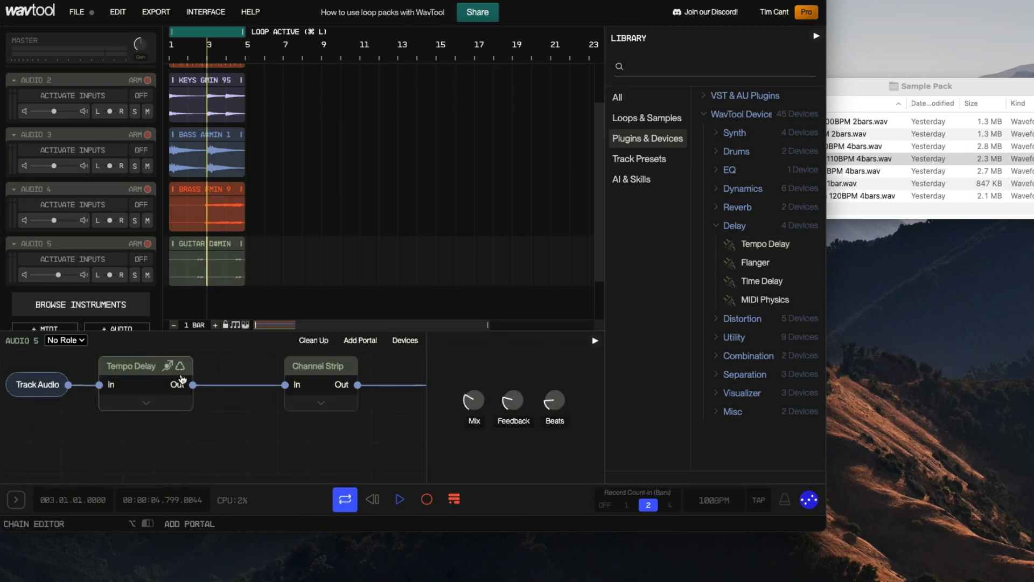
left_click_drag(472, 398, 471, 396)
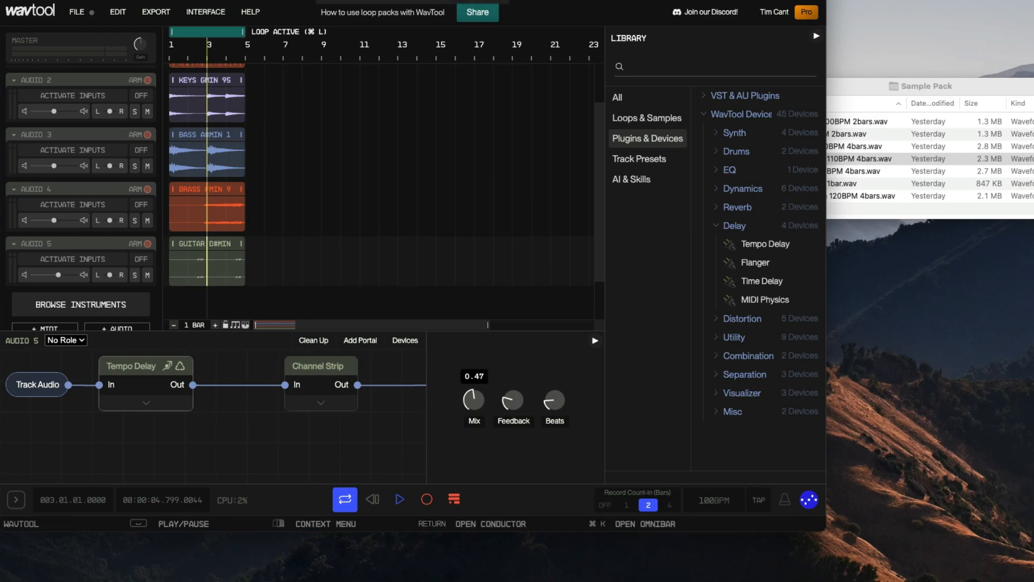
left_click_drag(472, 399, 472, 398)
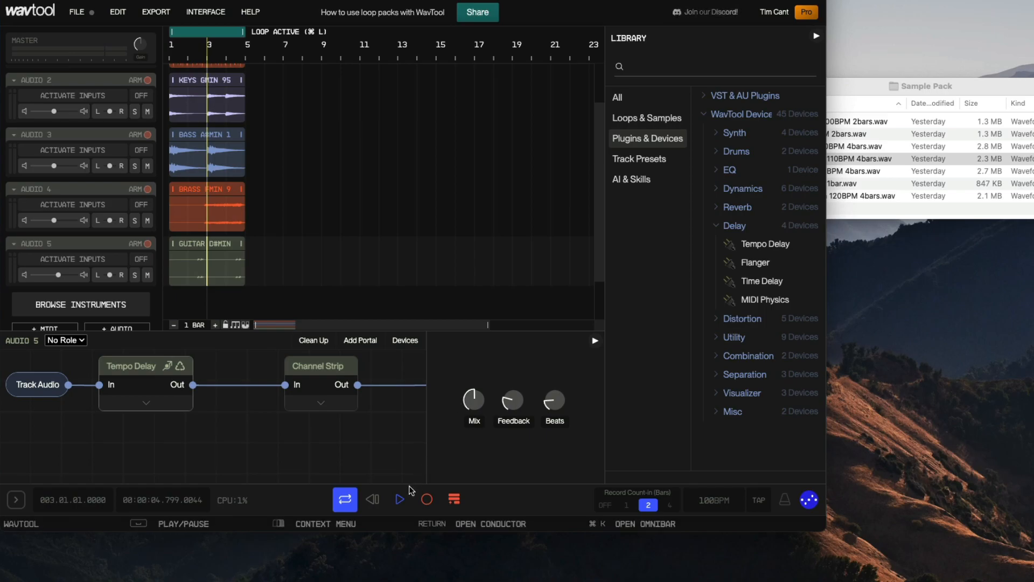
Step: Play the looped section with the delayed guitar and raise the guitar track's volume to about 8.9 dB, replaying from the start
left_click(382, 500)
left_click(399, 499)
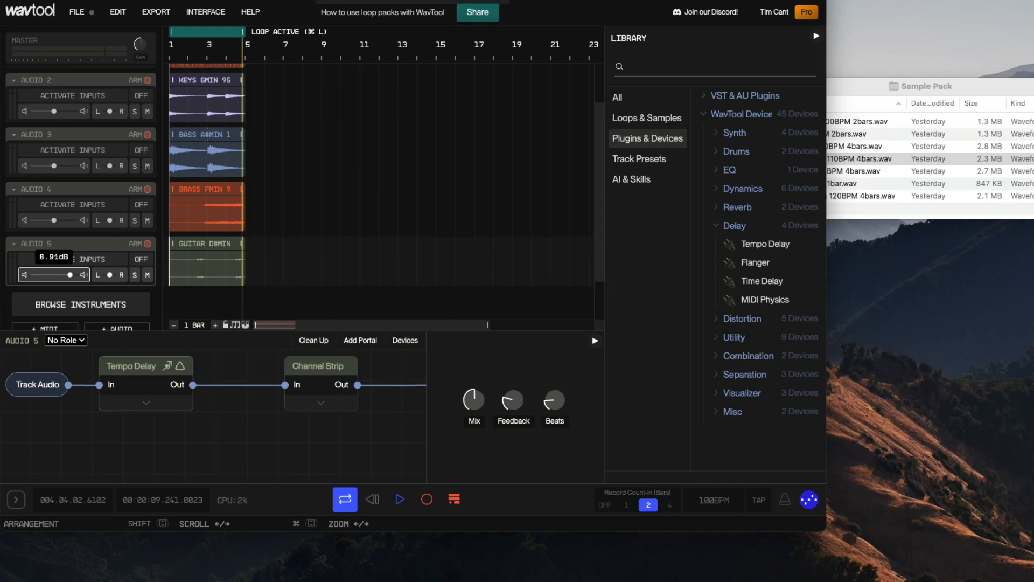
left_click(380, 504)
left_click(401, 501)
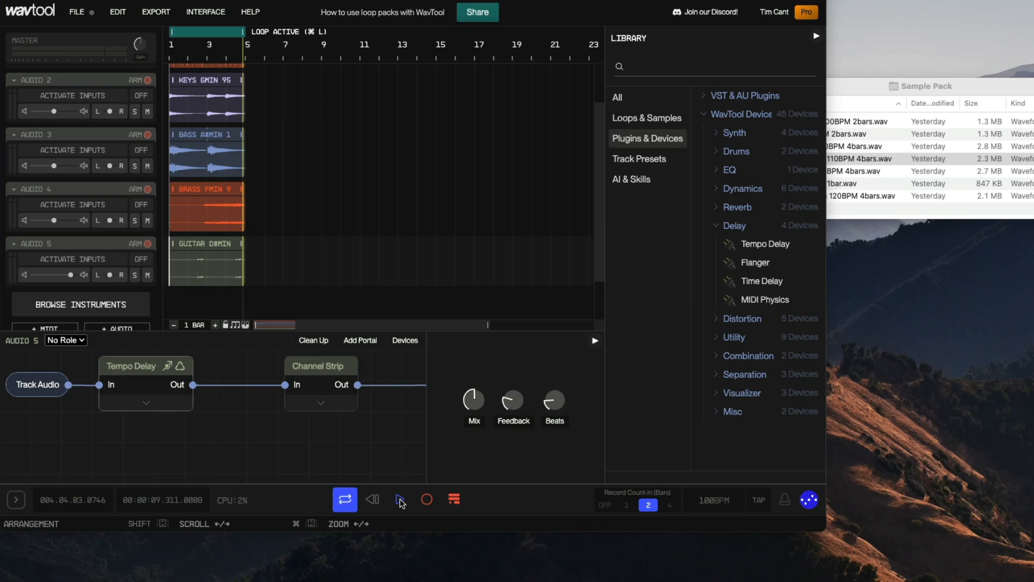
Step: Add Rides 75BPM 1bar.wav from the Sample Pack folder to a new audio track at bar 1
left_click(830, 90)
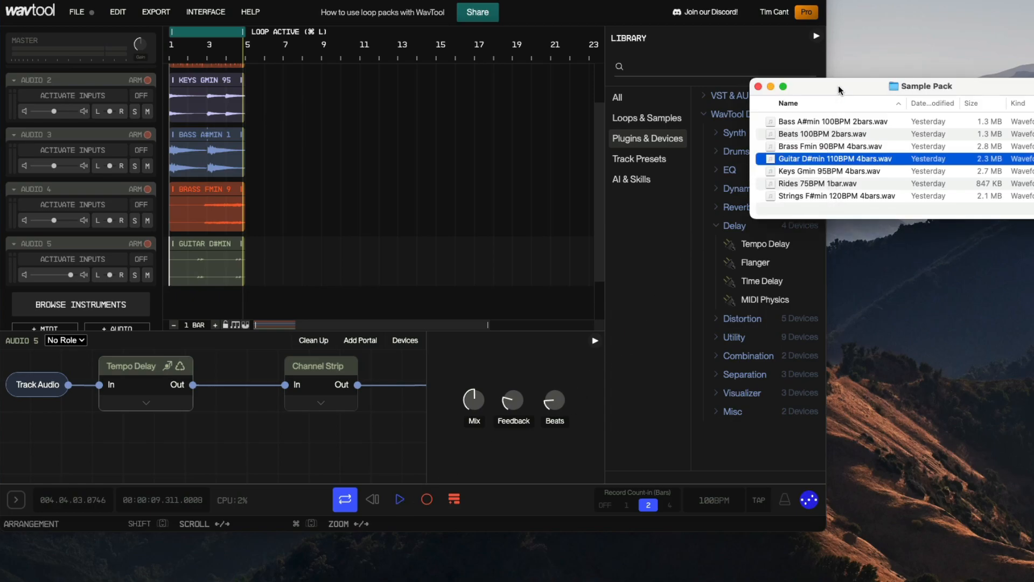
left_click_drag(681, 211, 184, 305)
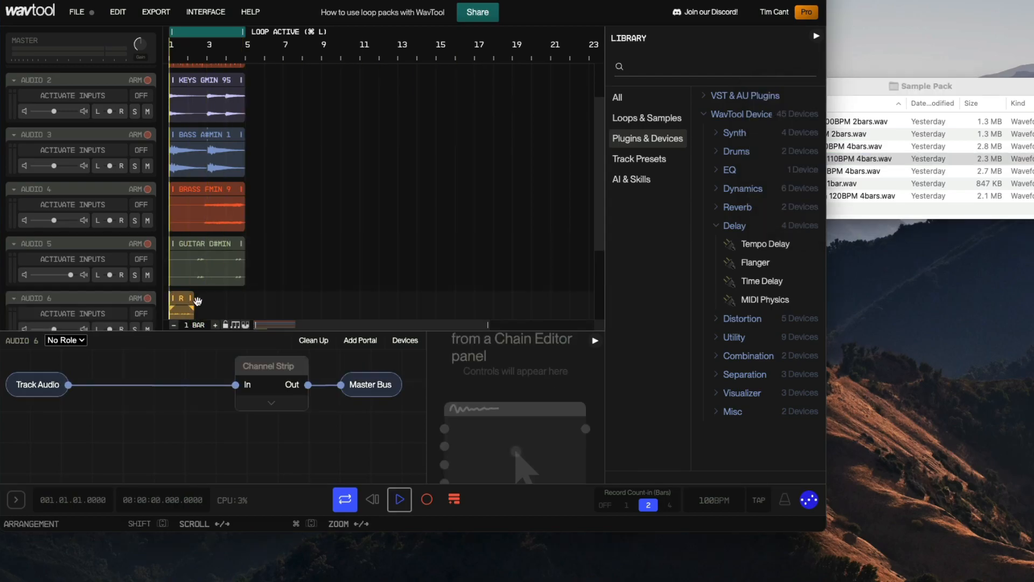
scroll(225, 298, "down", 3)
Step: Warp the rides clip and extend its loop to end at bar 5
left_click(181, 195)
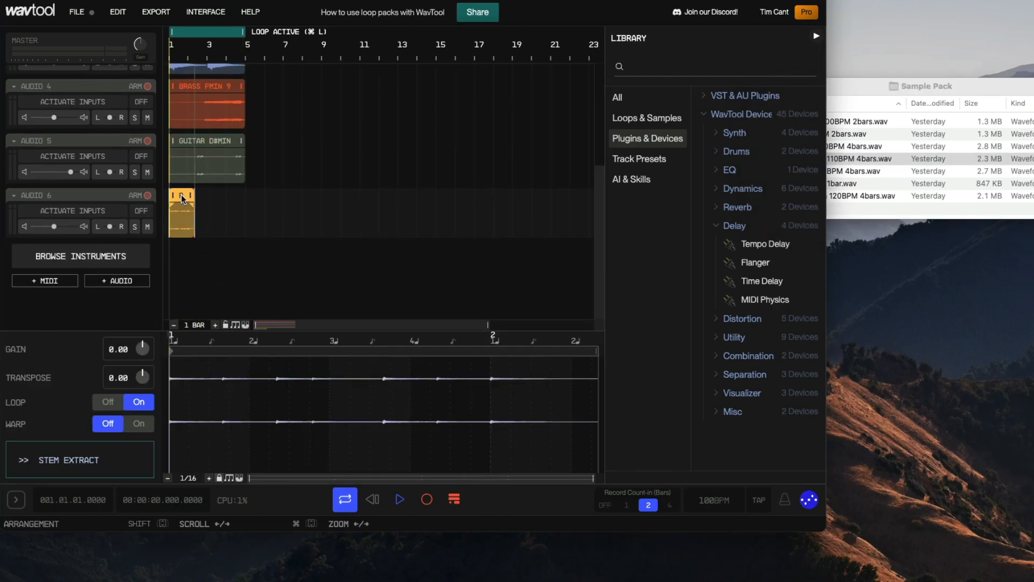
left_click(141, 422)
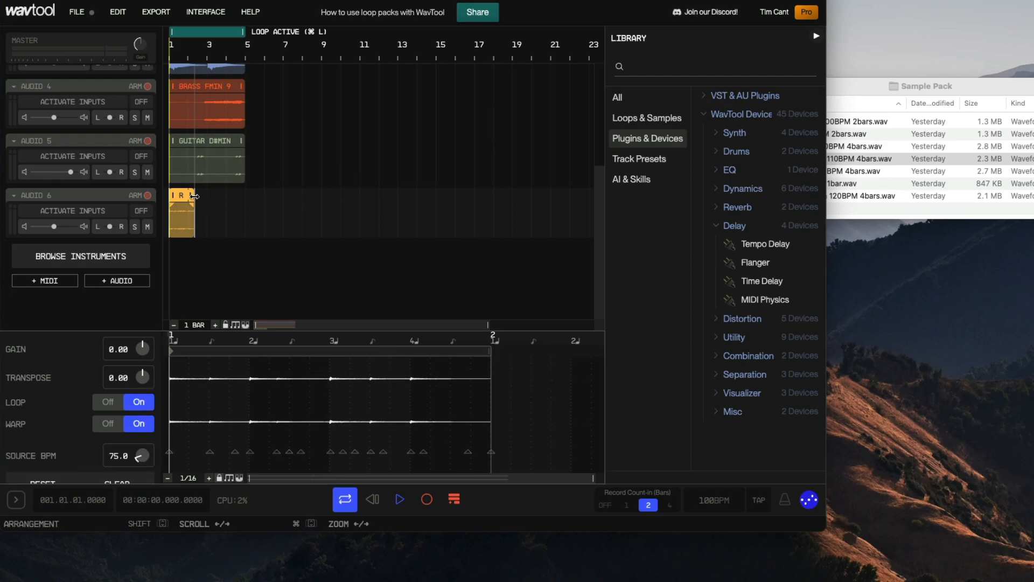
left_click_drag(239, 196, 249, 196)
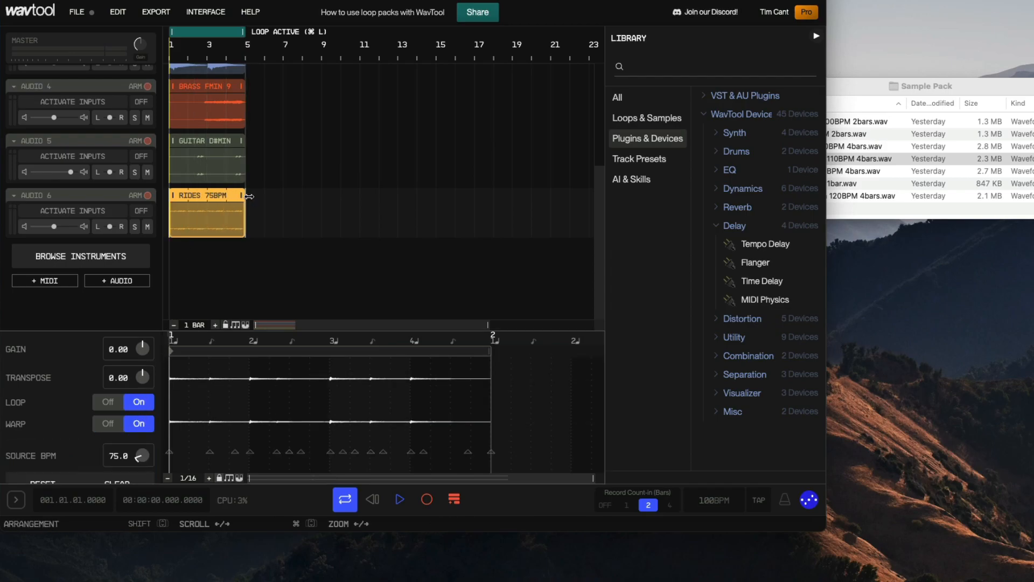
Step: Play the looped section from the start with the rides included, then stop playback
left_click(375, 501)
left_click(396, 500)
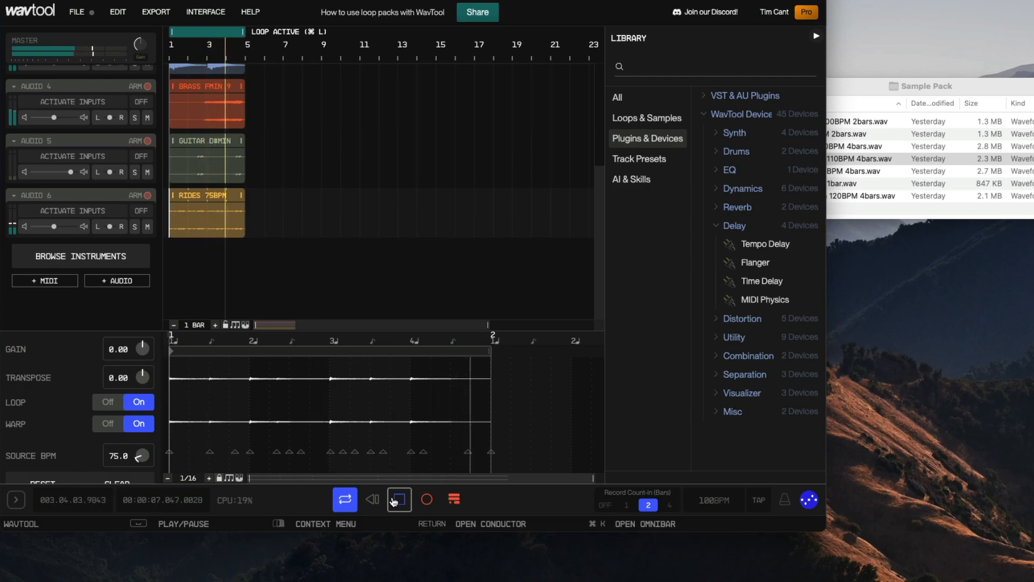
left_click(394, 501)
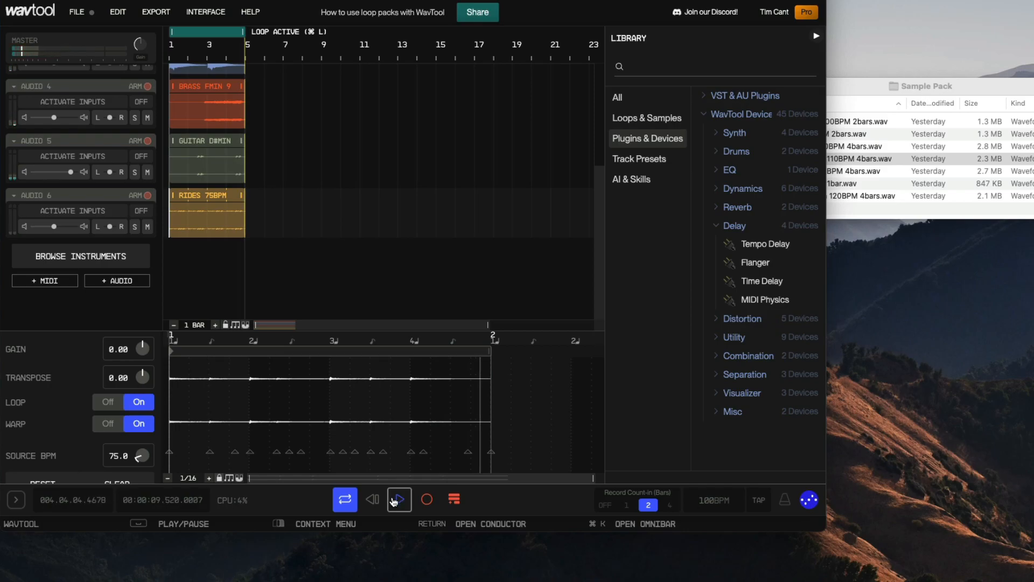
Step: Add Strings F#min 120BPM 4bars.wav to a new audio track at bar 1 and warp it with a transpose of 1.00
left_click(850, 87)
left_click_drag(816, 200, 177, 278)
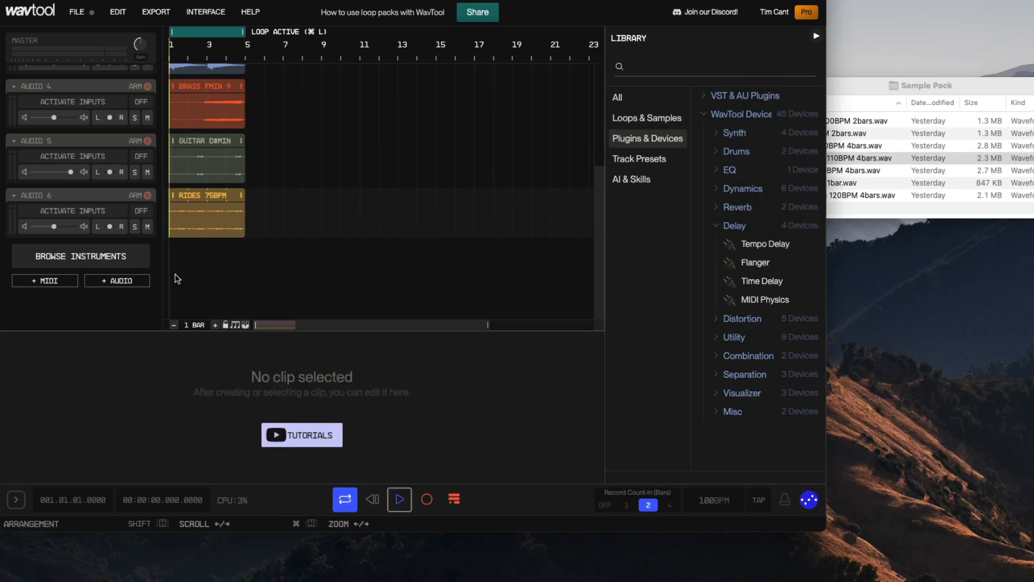
left_click(141, 424)
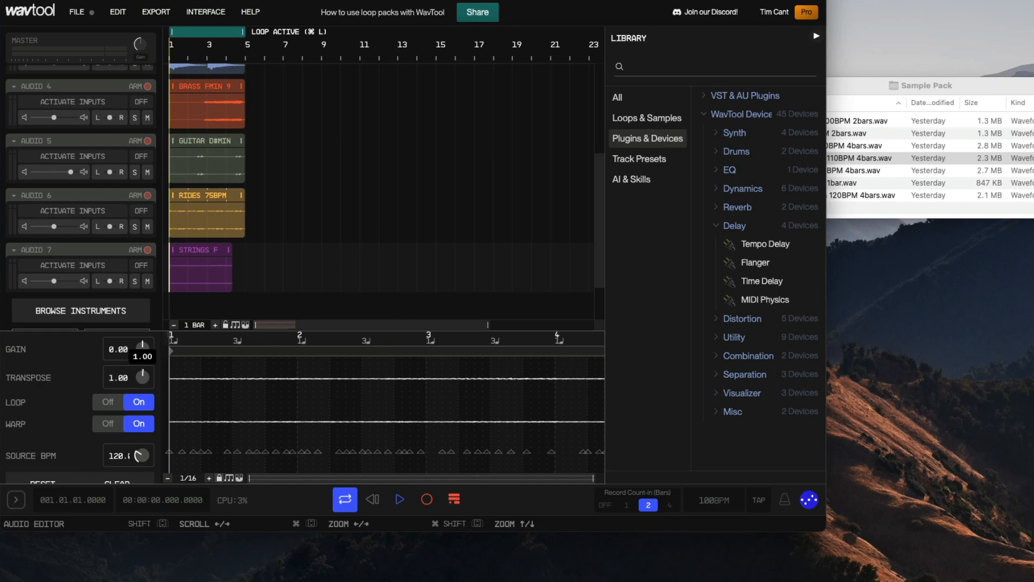
Step: Extend the strings clip to end at bar 5 and play the looped section with all the clips
left_click_drag(229, 252, 245, 252)
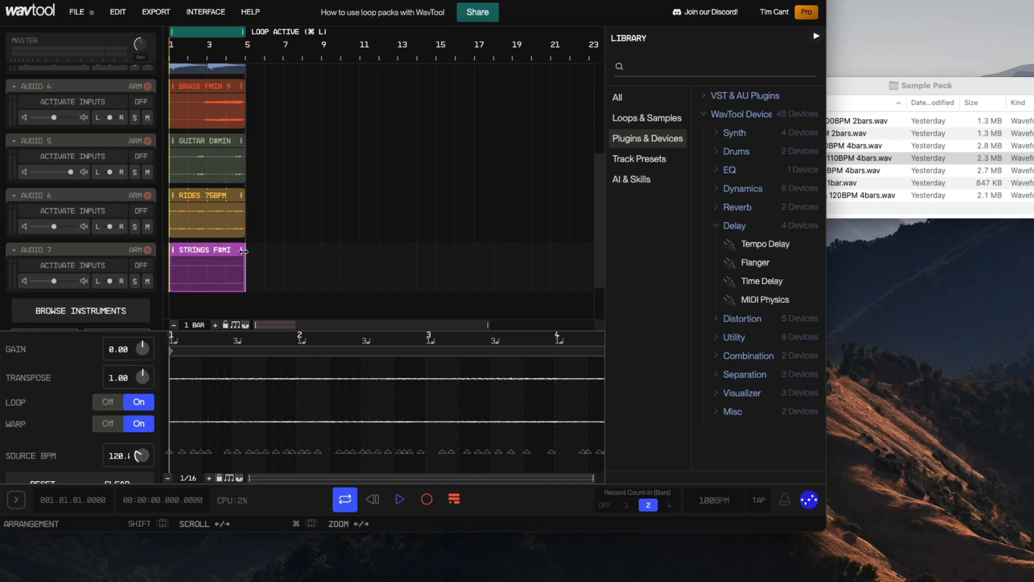
left_click(399, 499)
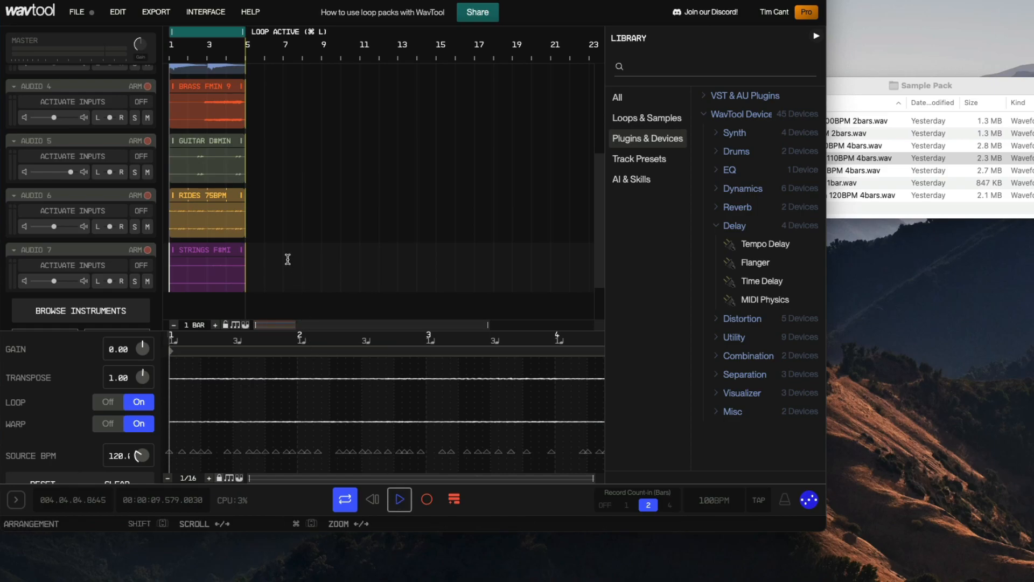
Step: Turn off looping and place copies of the strings clip at bars 5 and 9
key("super+l")
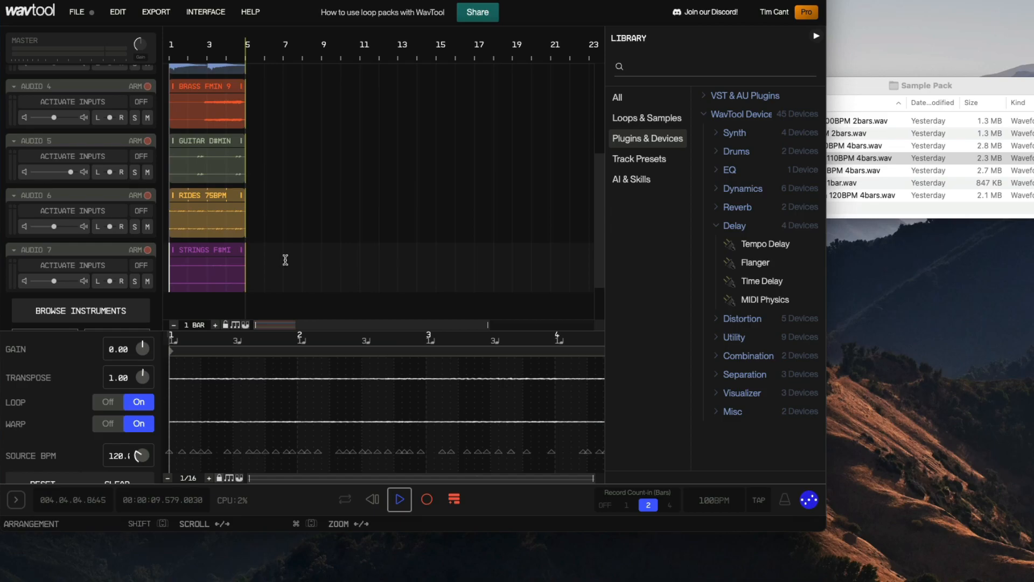
left_click_drag(208, 251, 283, 254)
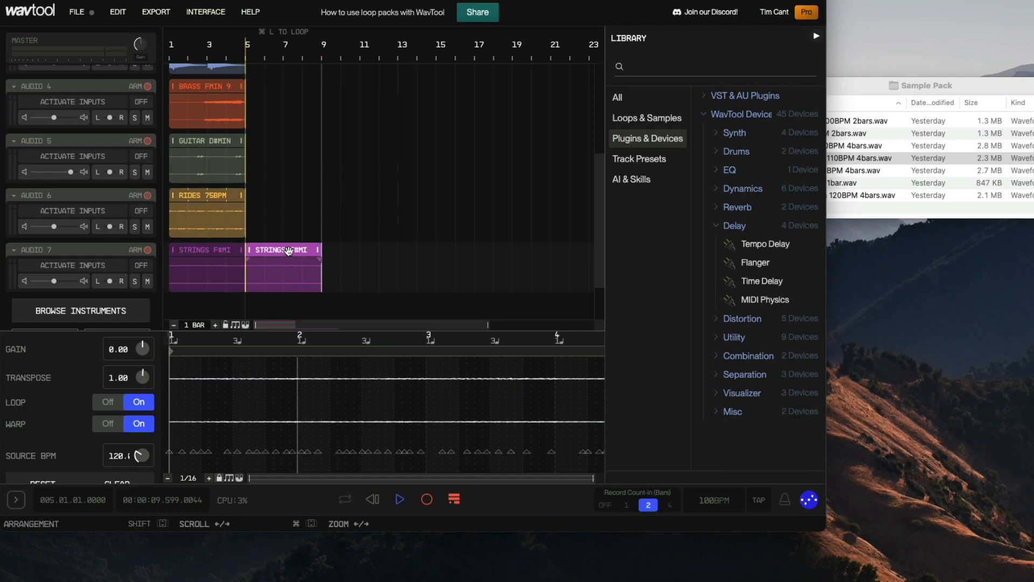
key("super+d")
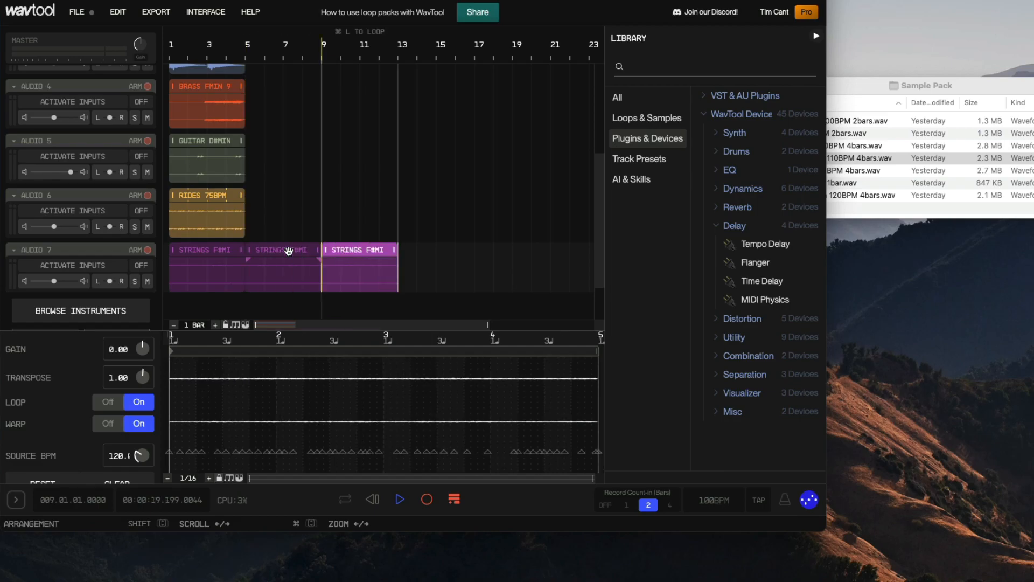
Step: Delete the strings clip copy that starts at bar 5
left_click(289, 251)
key("BackSpace")
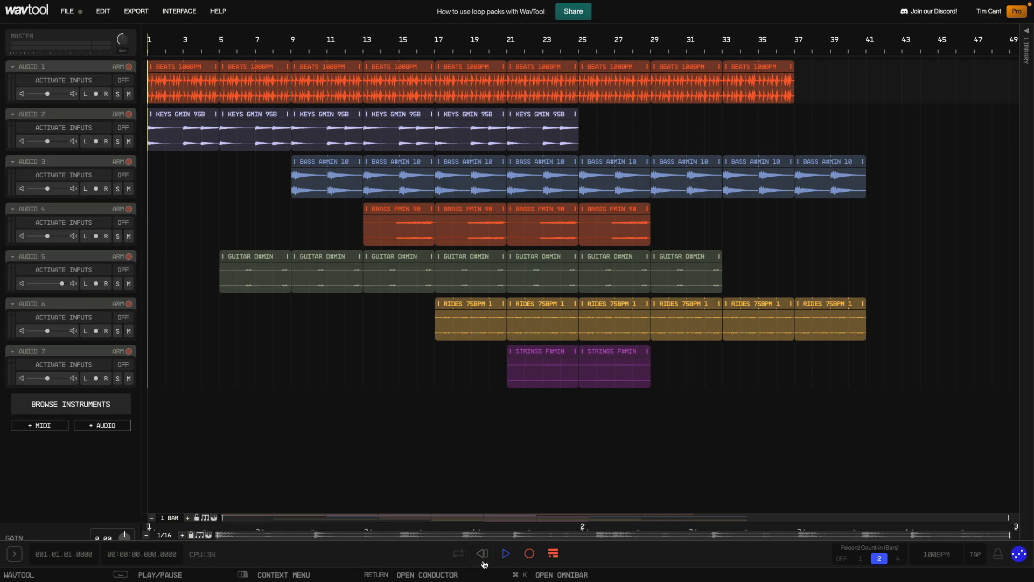
Step: Play the full seven-track arrangement from bar 1 through its end at bar 41
left_click(505, 553)
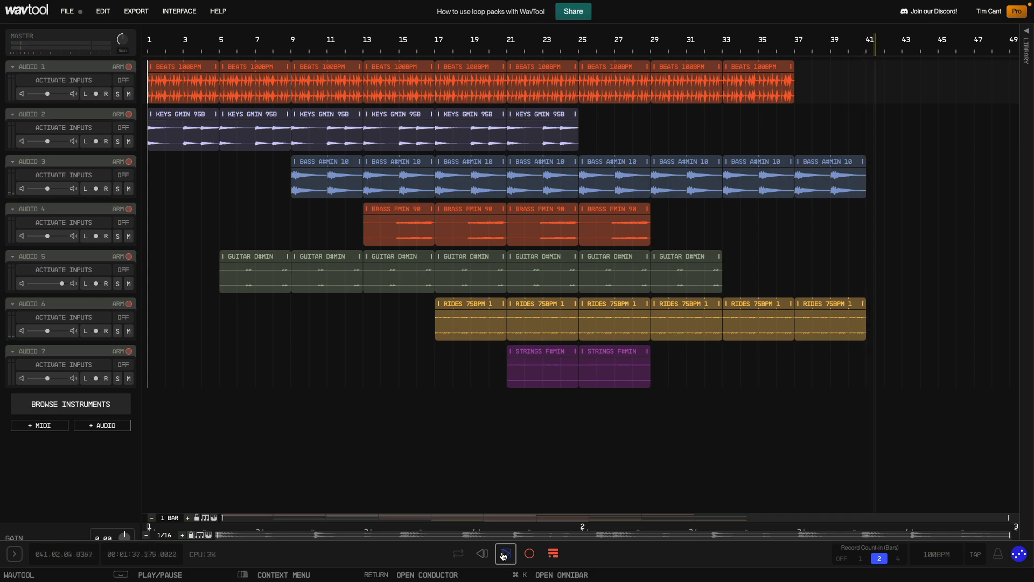
Step: Look over the file download export options and open the share window for exporting to a song page
left_click(140, 15)
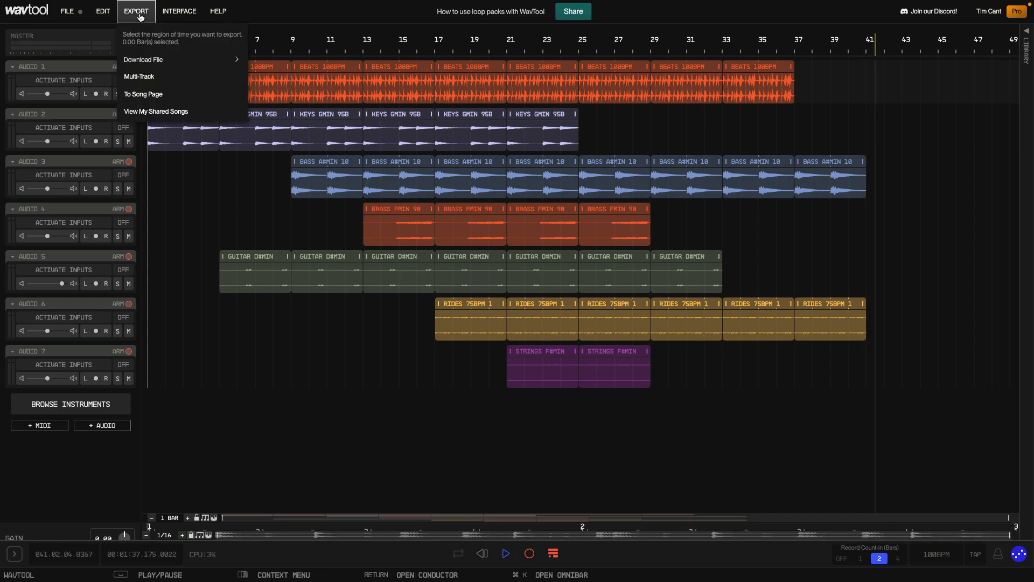
mouse_move(148, 60)
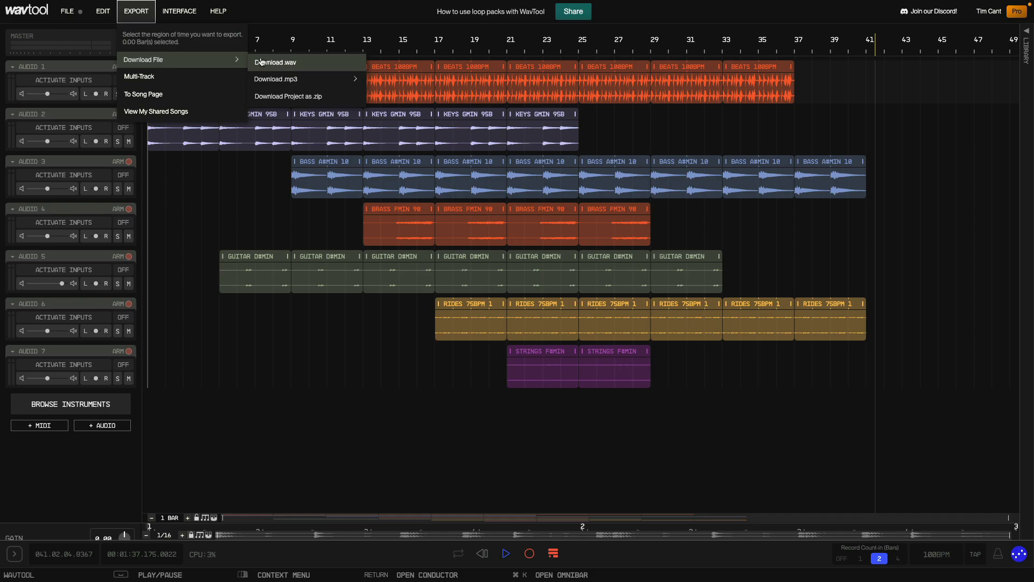
left_click(192, 98)
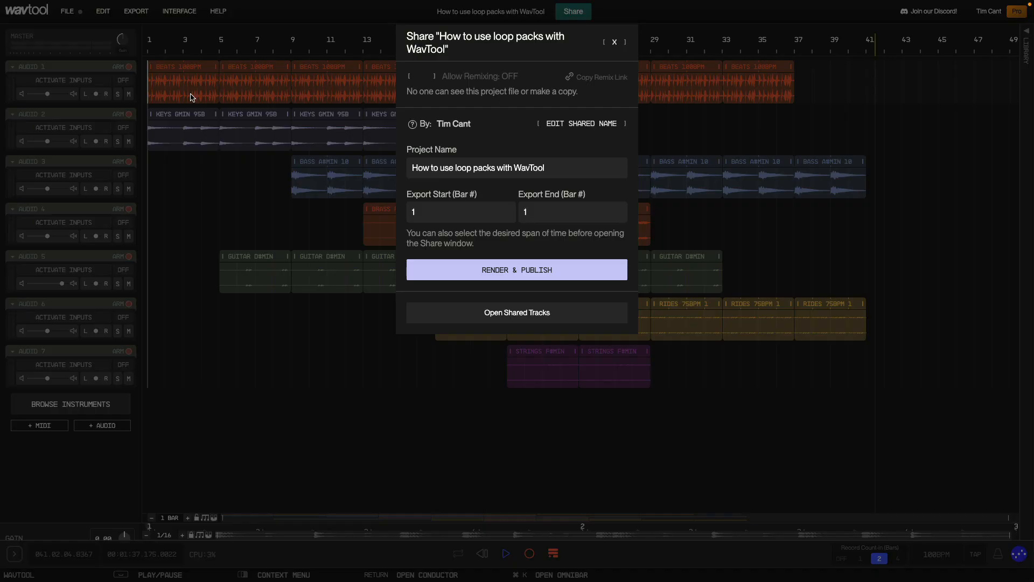